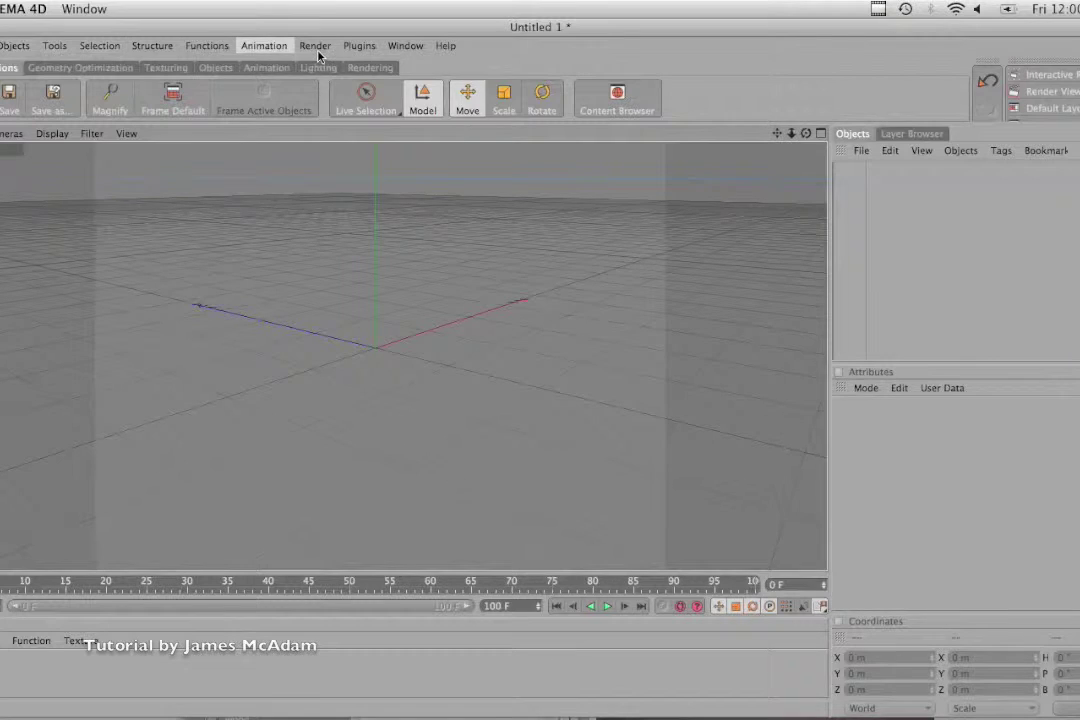
Switch the interface to the Standard layout and add a Cube primitive to the scene.
mouse_move(416, 54)
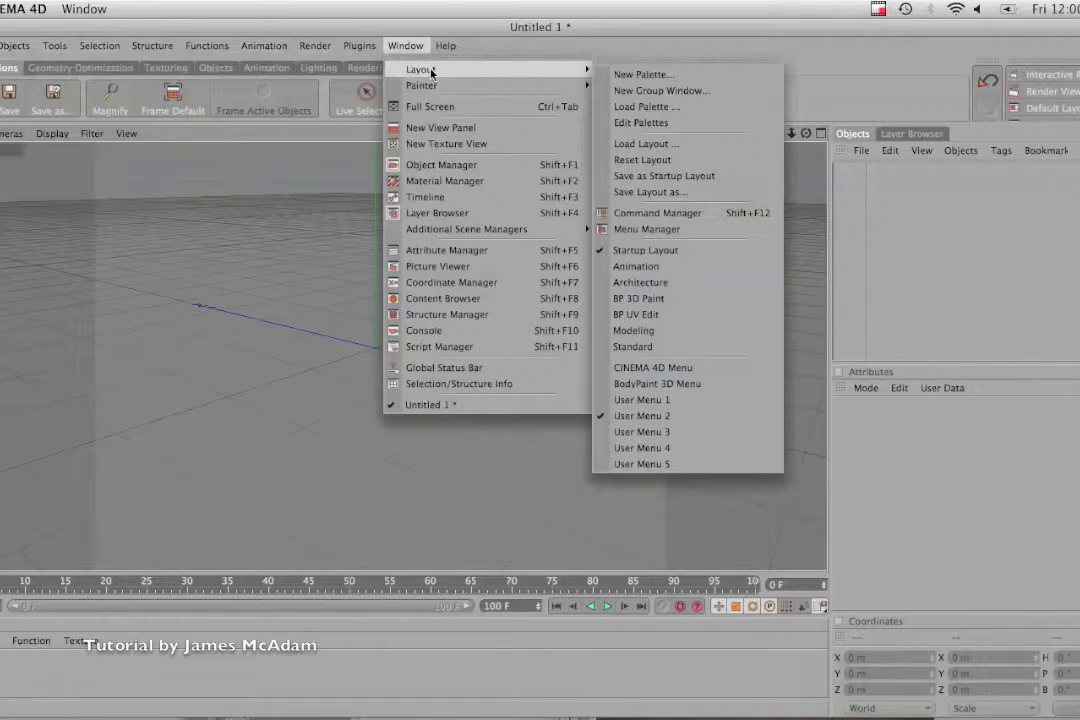
left_click(671, 350)
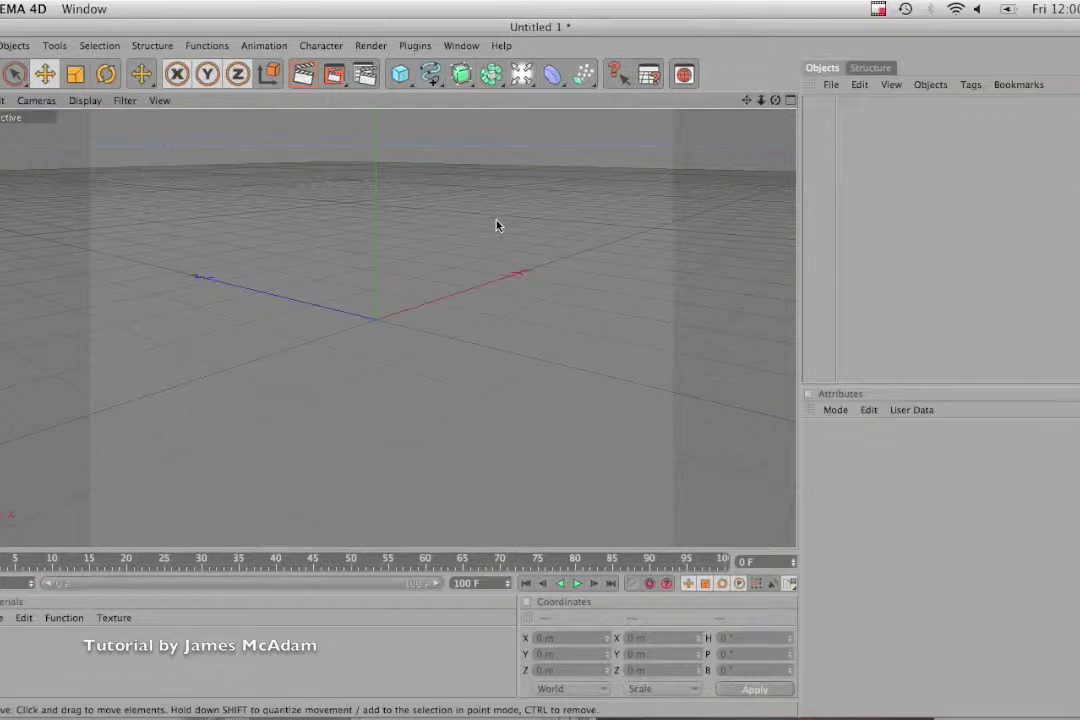
left_click(402, 76)
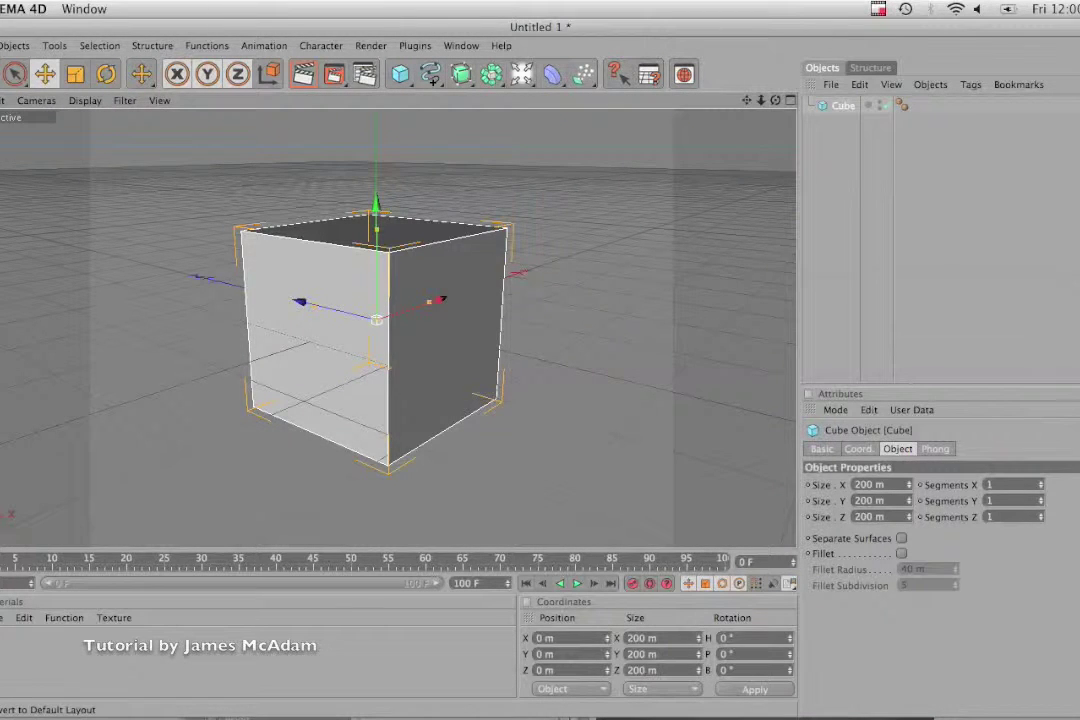
Move the cube to about X 24.6 m and Y 91.2 m, and scale it uniformly to about 168 m.
left_click(44, 73)
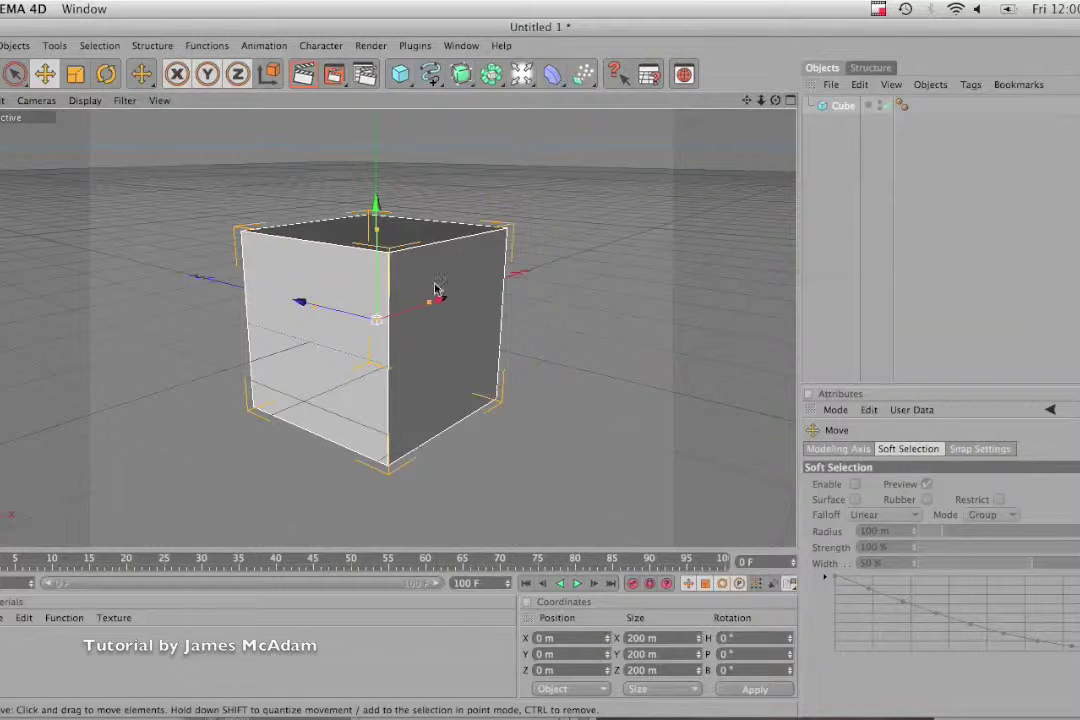
left_click_drag(446, 308, 542, 369)
mouse_move(393, 215)
left_mouse_down()
mouse_move(393, 190)
mouse_move(393, 201)
left_mouse_up()
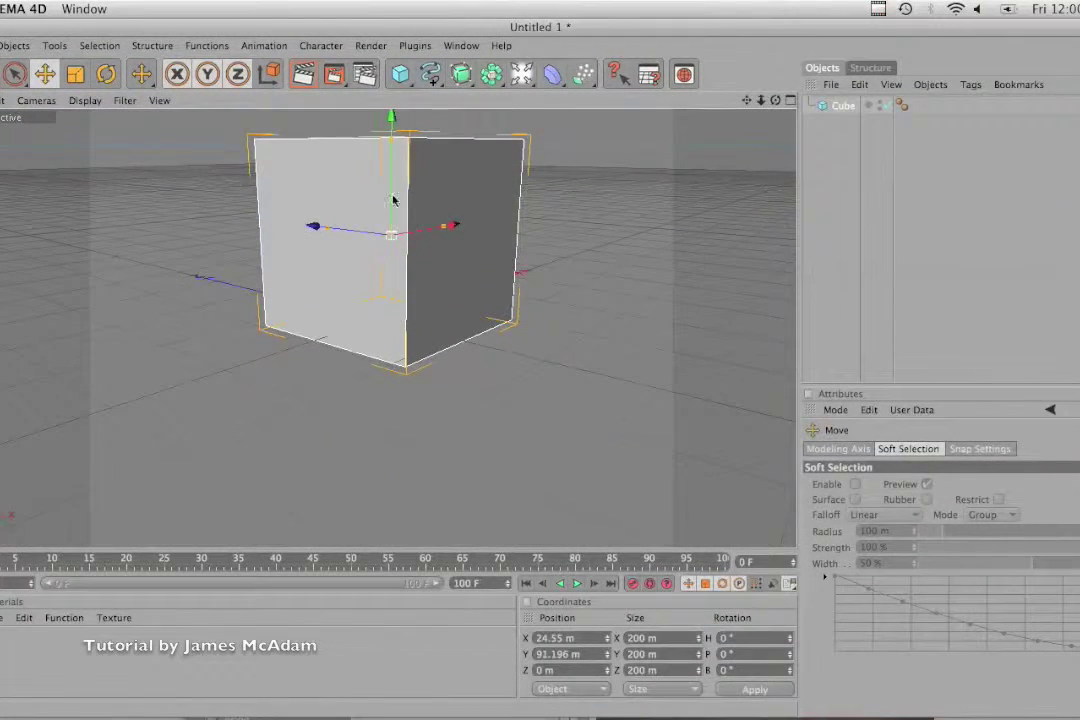
left_click(79, 77)
left_click_drag(392, 117, 542, 371)
Try rotating the cube about its vertical and pitch axes, undoing each rotation.
left_click(106, 74)
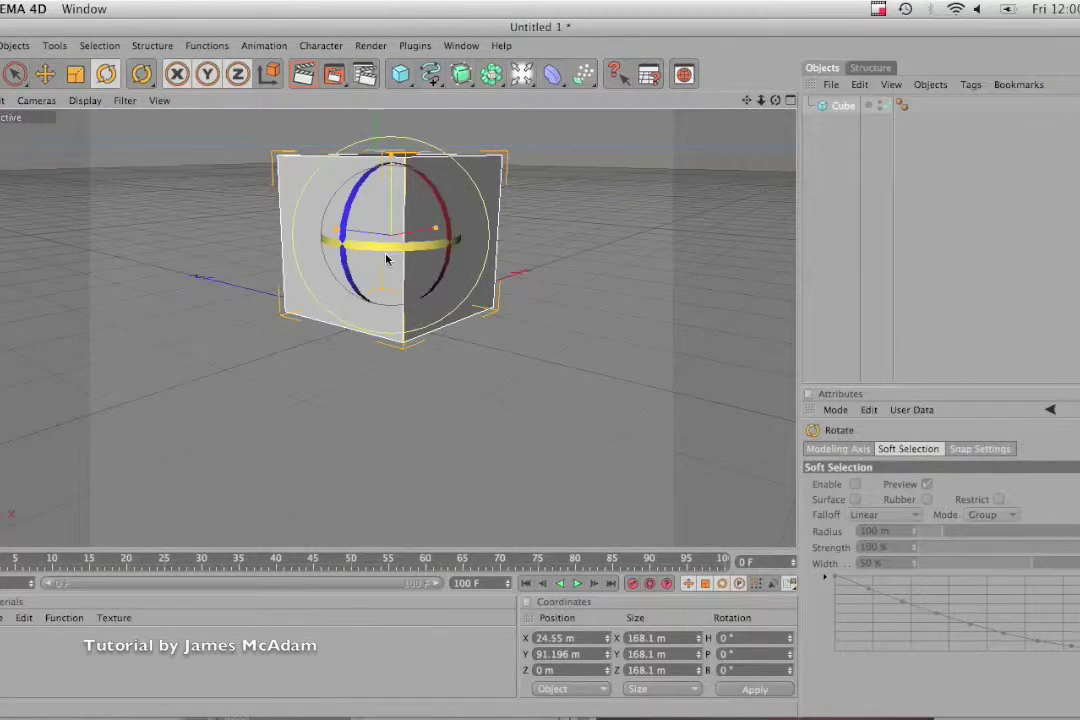
left_click_drag(383, 245, 505, 331)
key("super+z")
left_click_drag(438, 200, 408, 167)
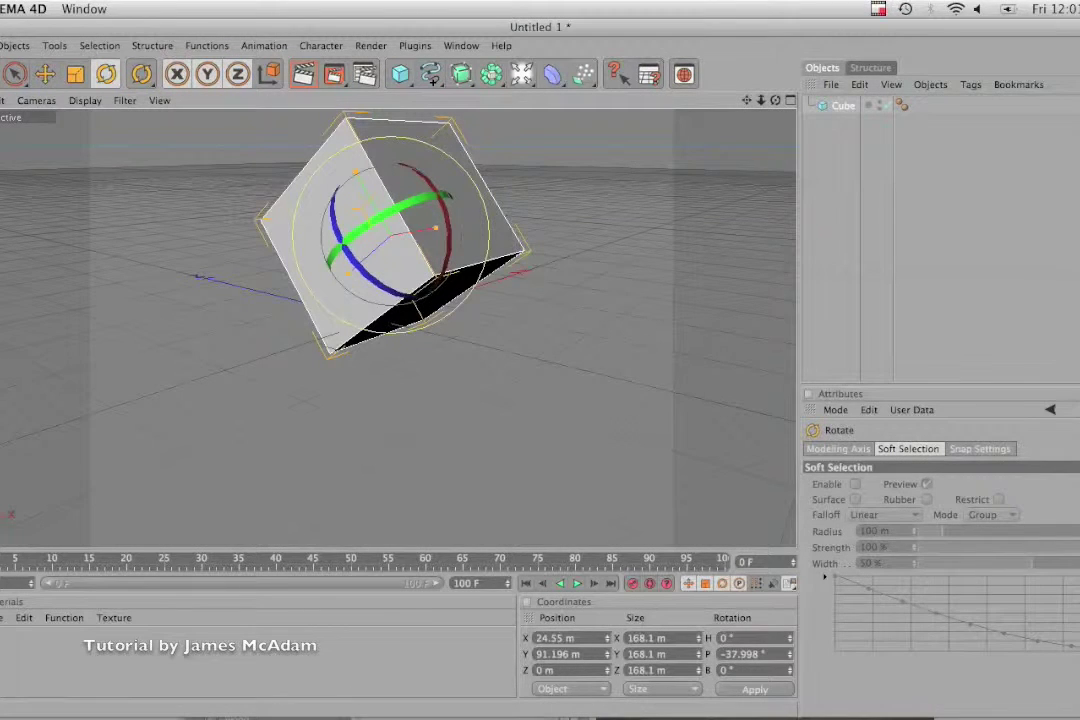
left_click(0, 46)
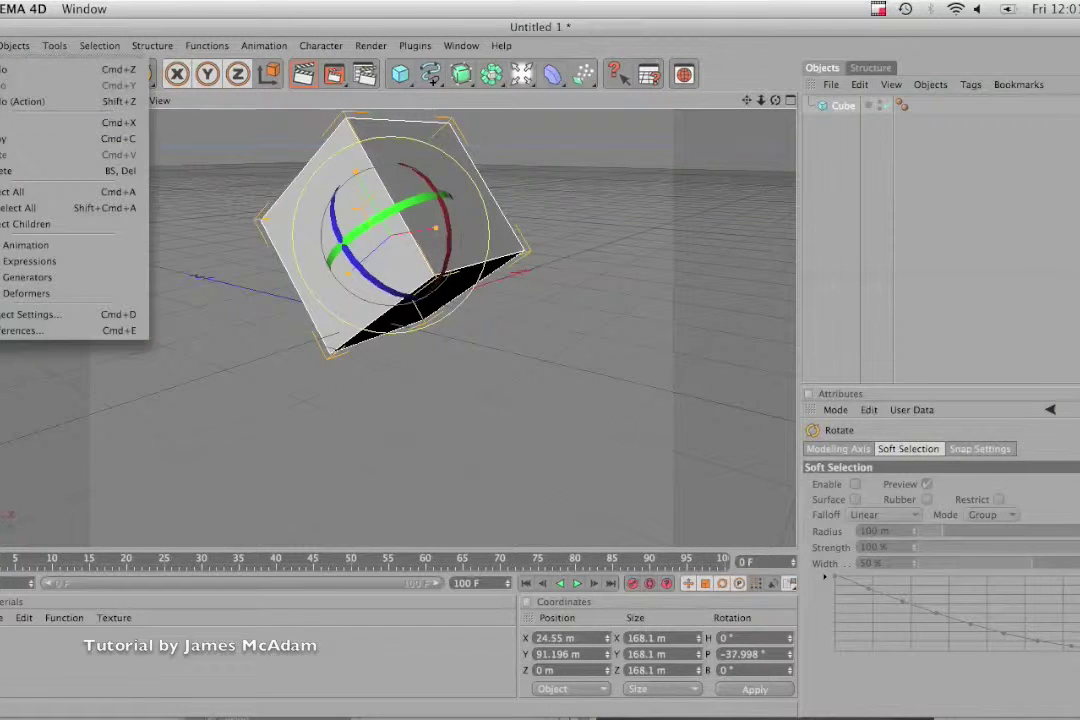
left_click(18, 70)
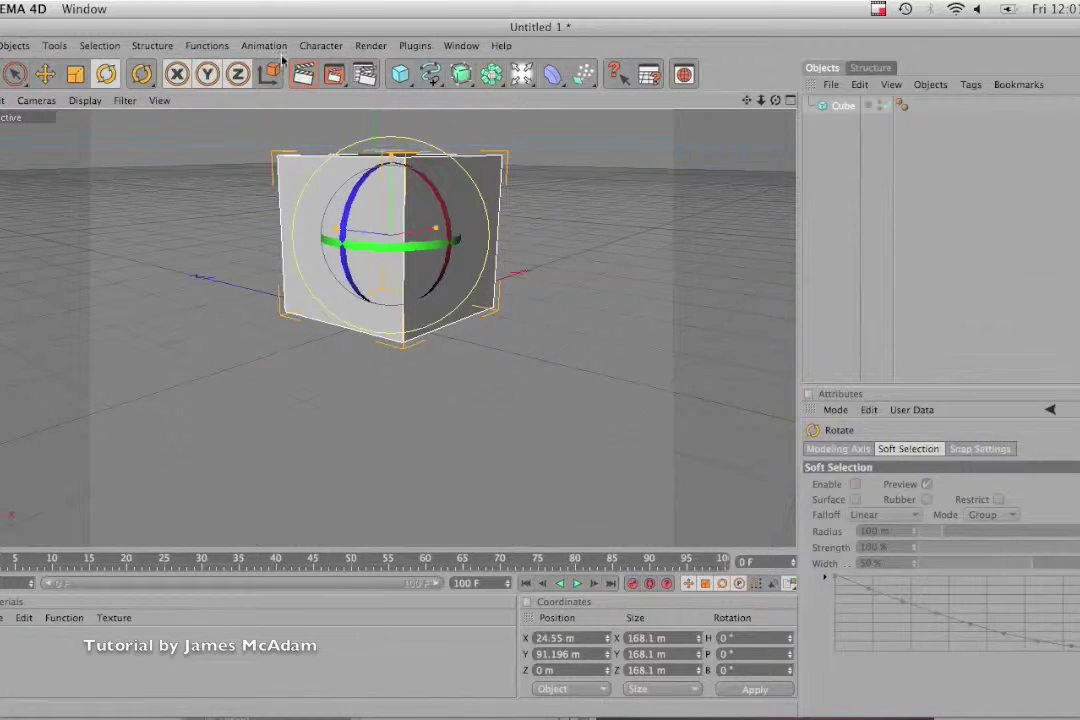
Add a Plane primitive and a Sky object to the scene.
left_click(405, 74)
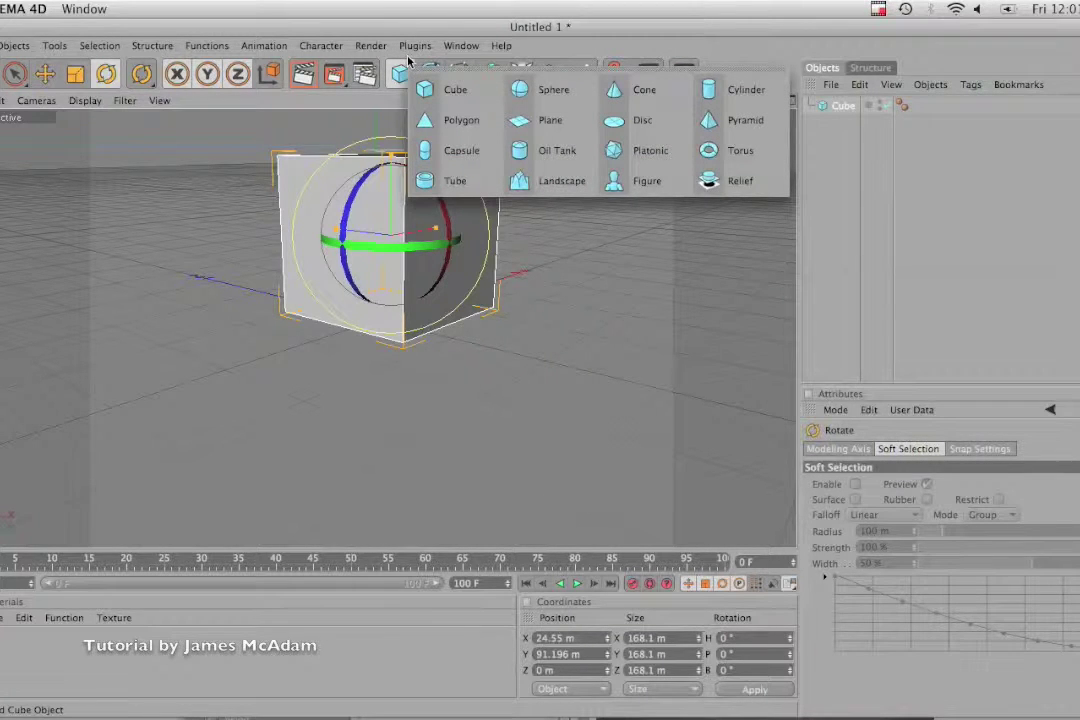
left_click(551, 121)
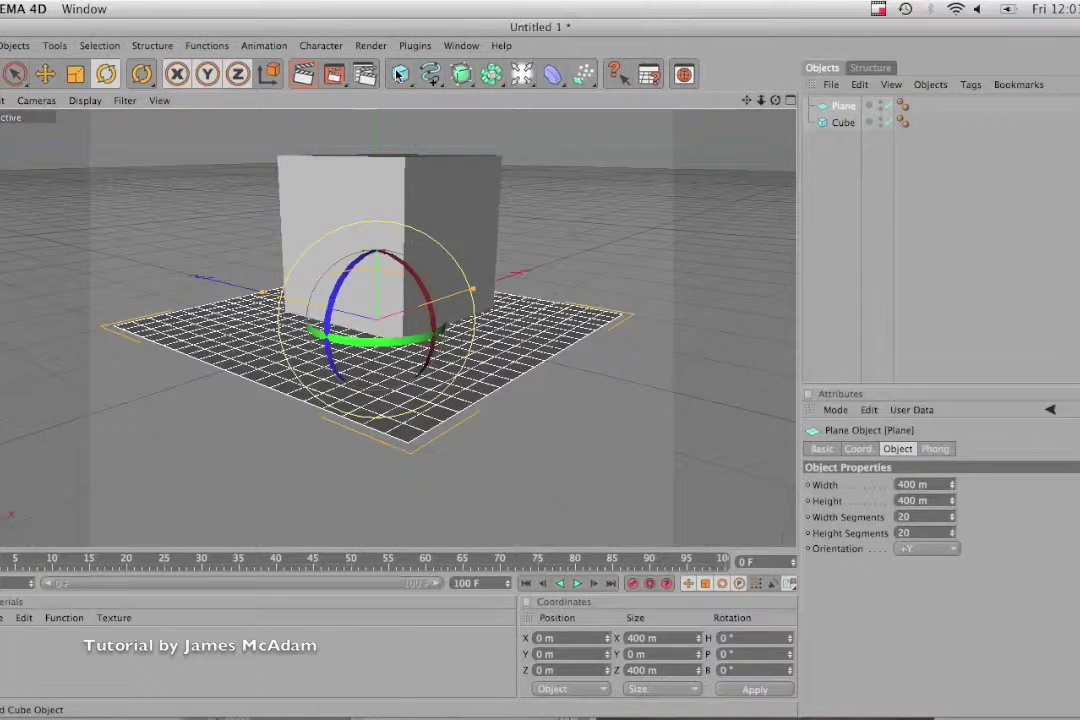
left_click(430, 76)
left_click(462, 74)
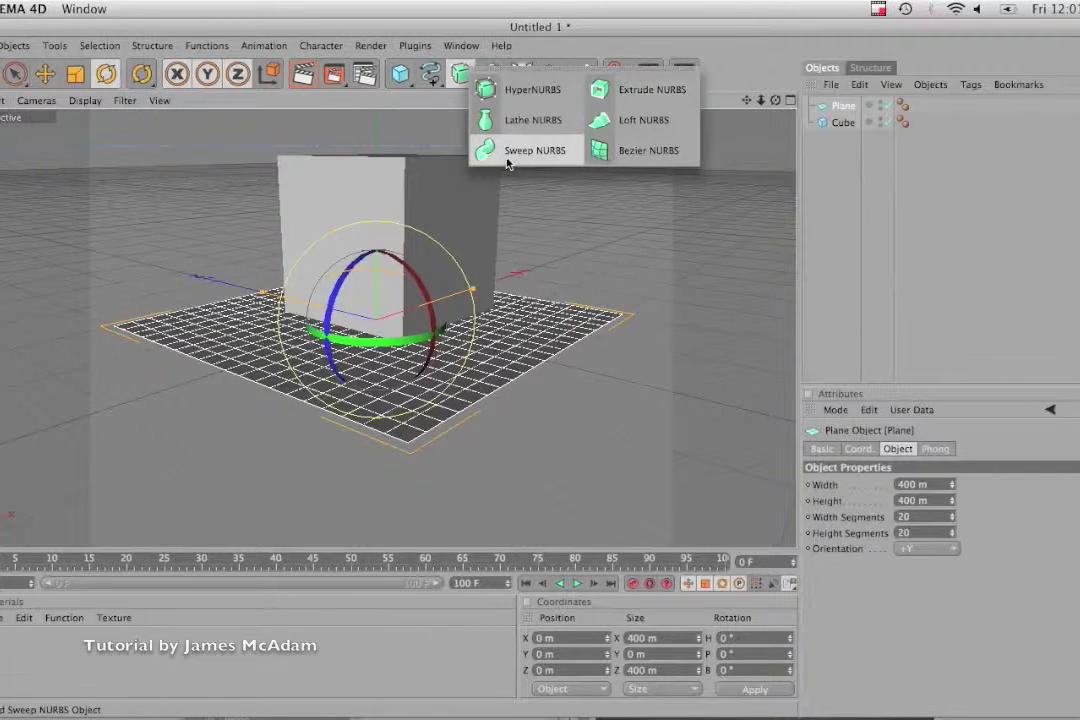
left_click(492, 75)
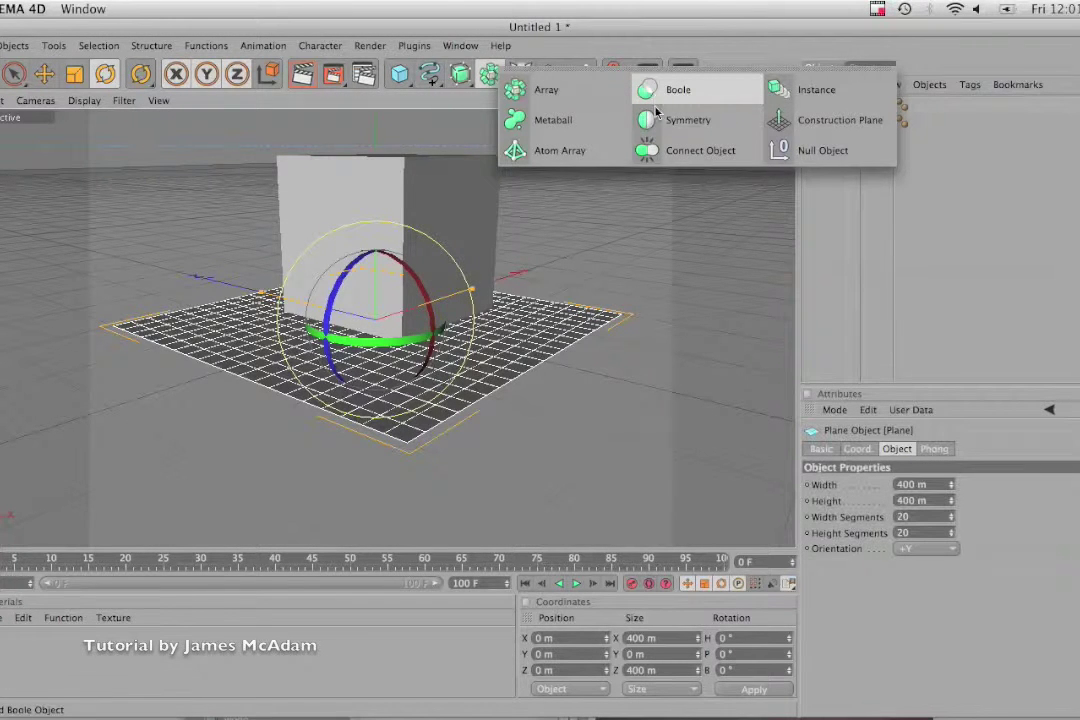
left_click(521, 74)
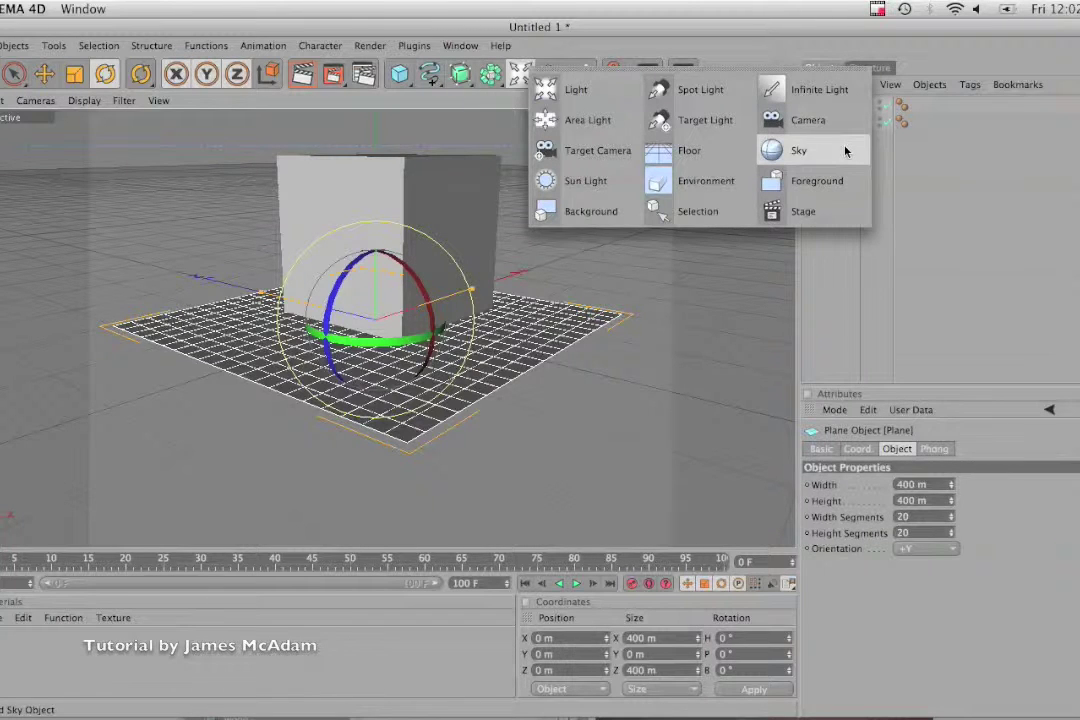
left_click(800, 151)
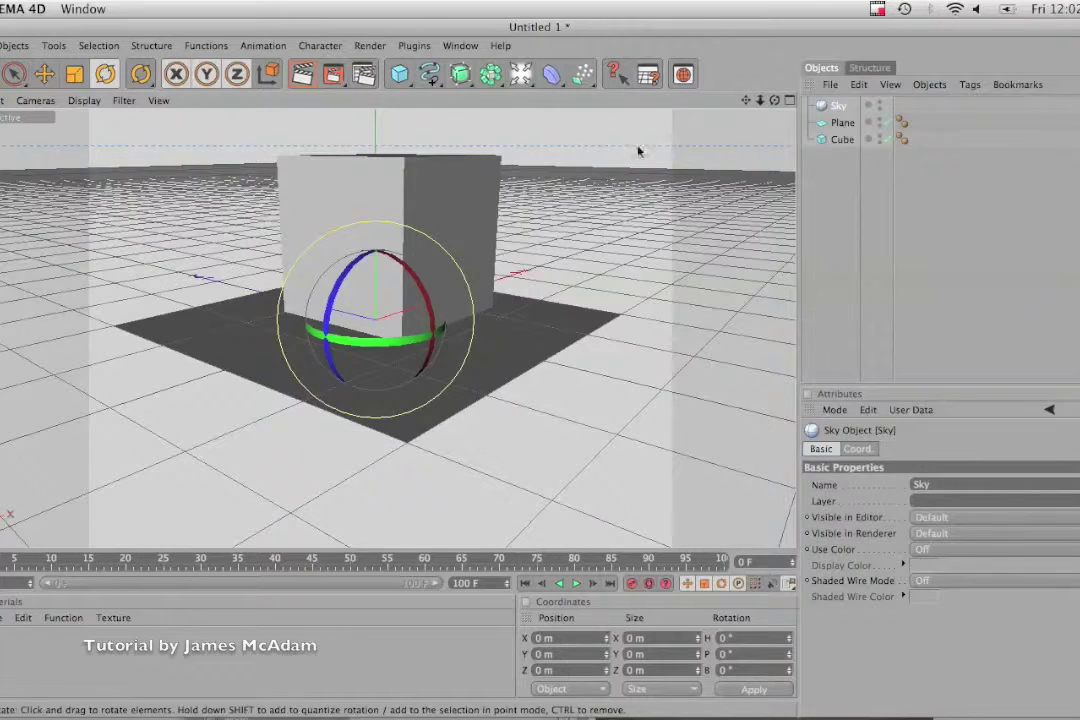
left_click(840, 141)
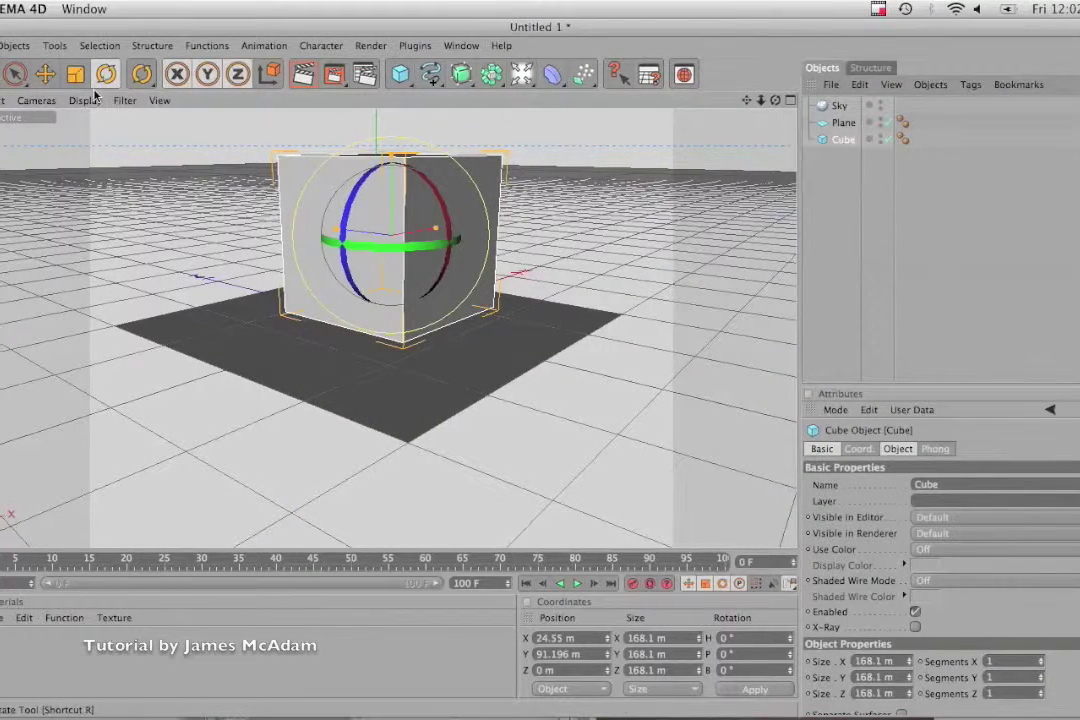
left_click(842, 123)
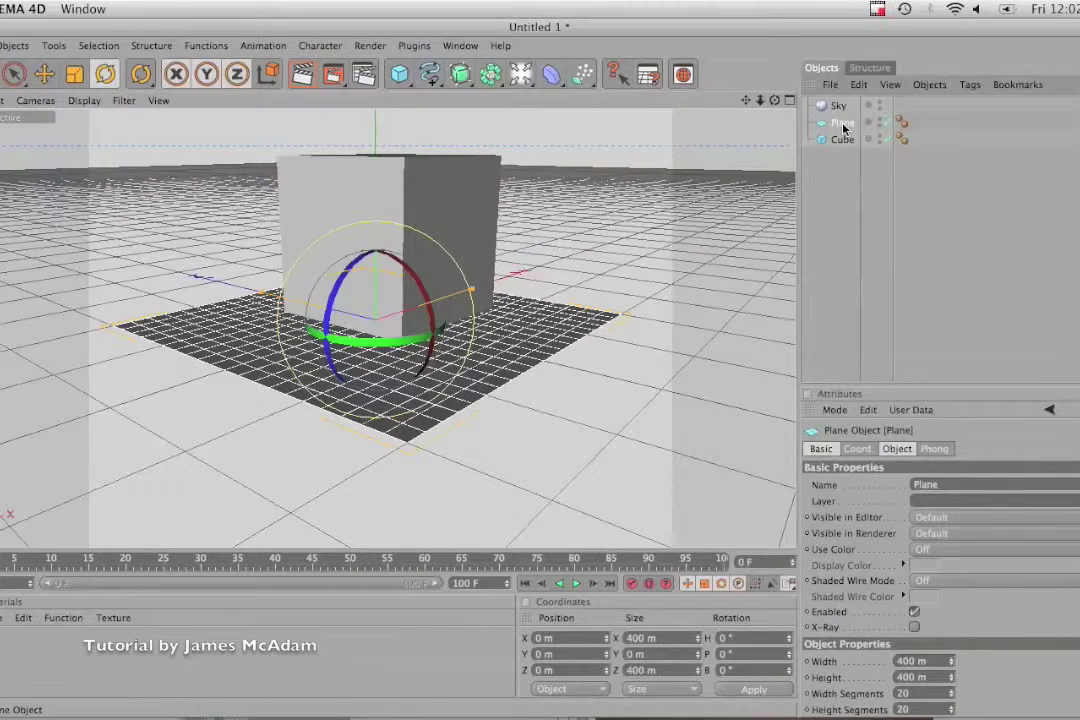
left_click(837, 108)
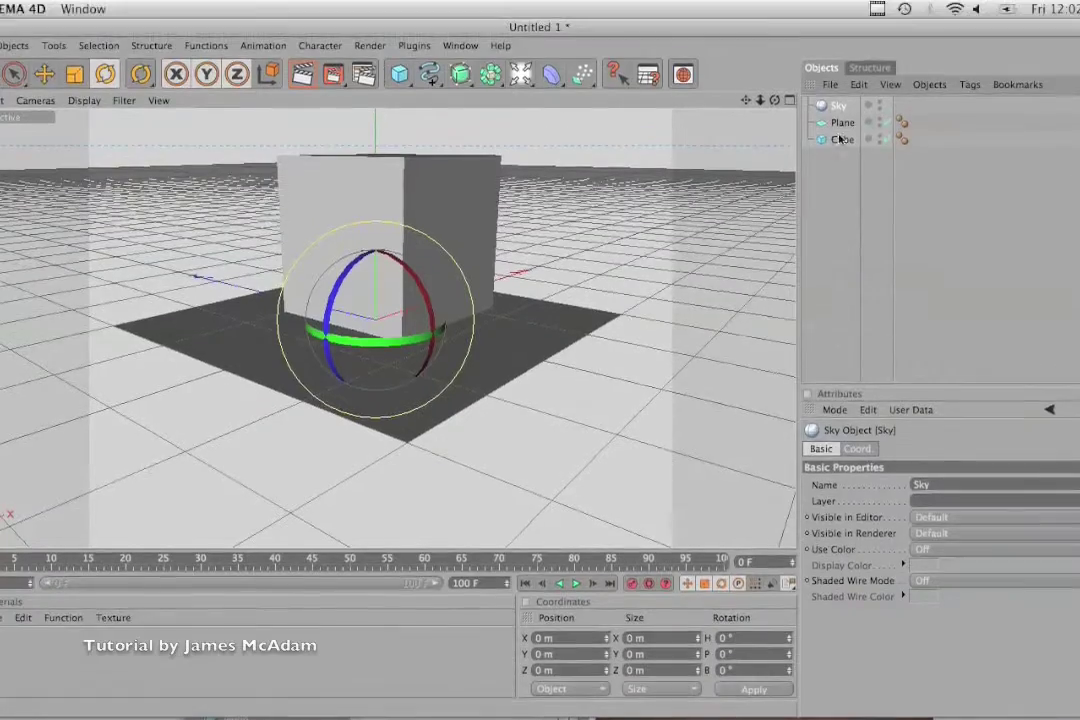
left_click(842, 82)
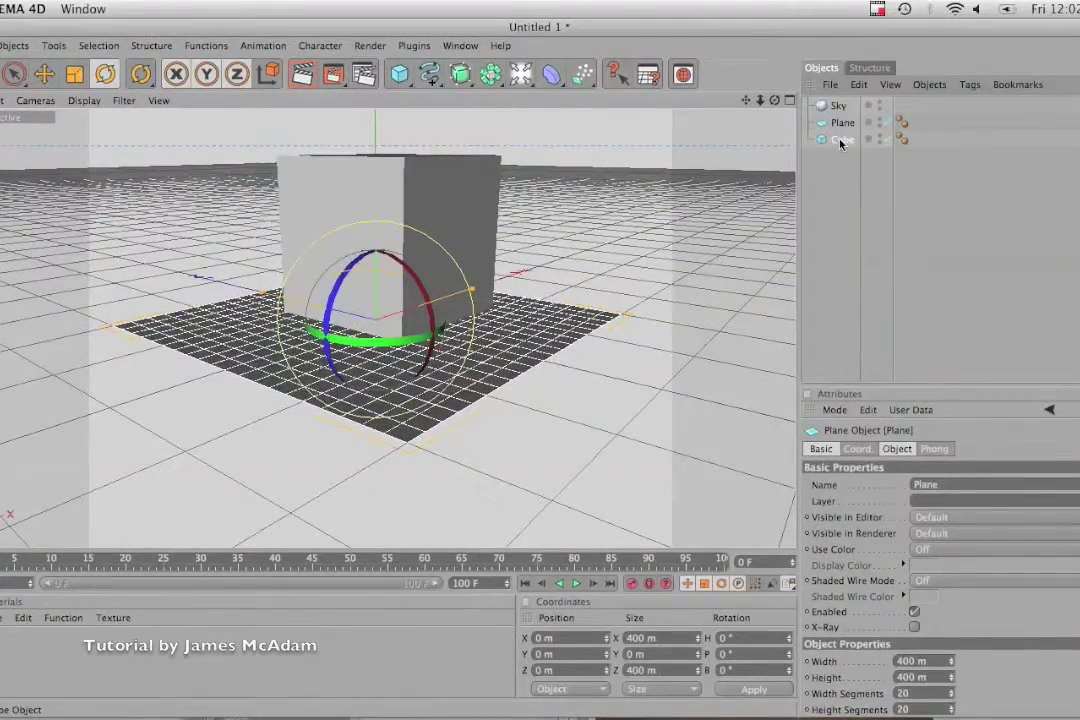
Set the cube's X, Y and Z sizes to 50 m each.
left_click(842, 99)
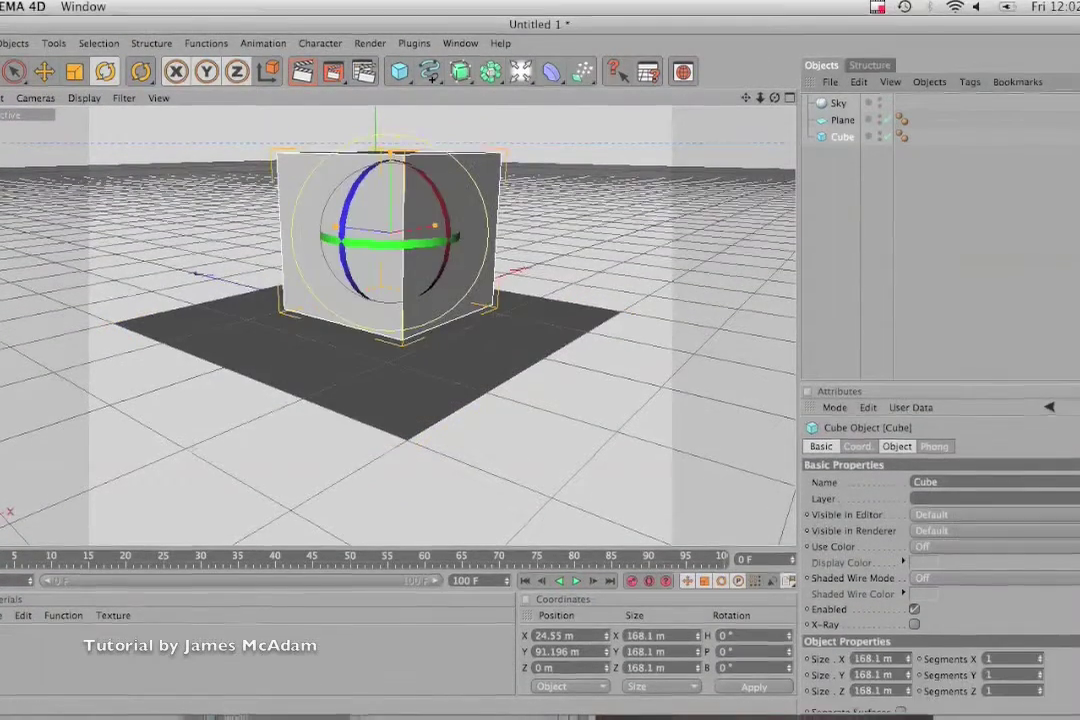
scroll(940, 540, "down", 2)
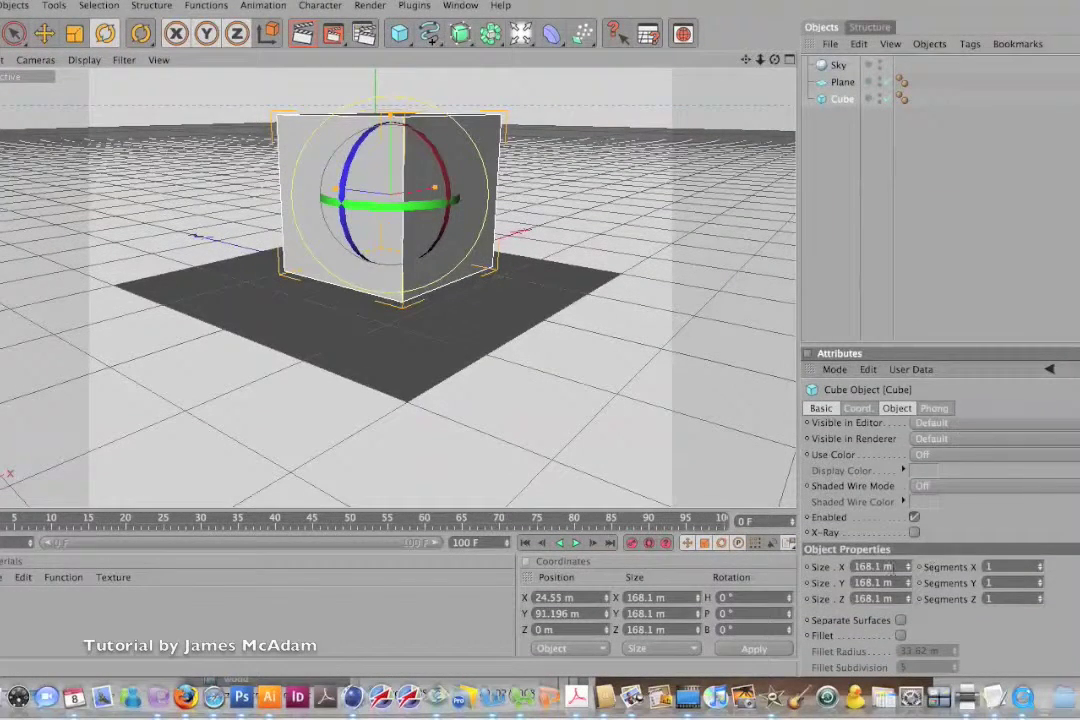
double_click(873, 566)
type("50")
key("Return")
double_click(880, 582)
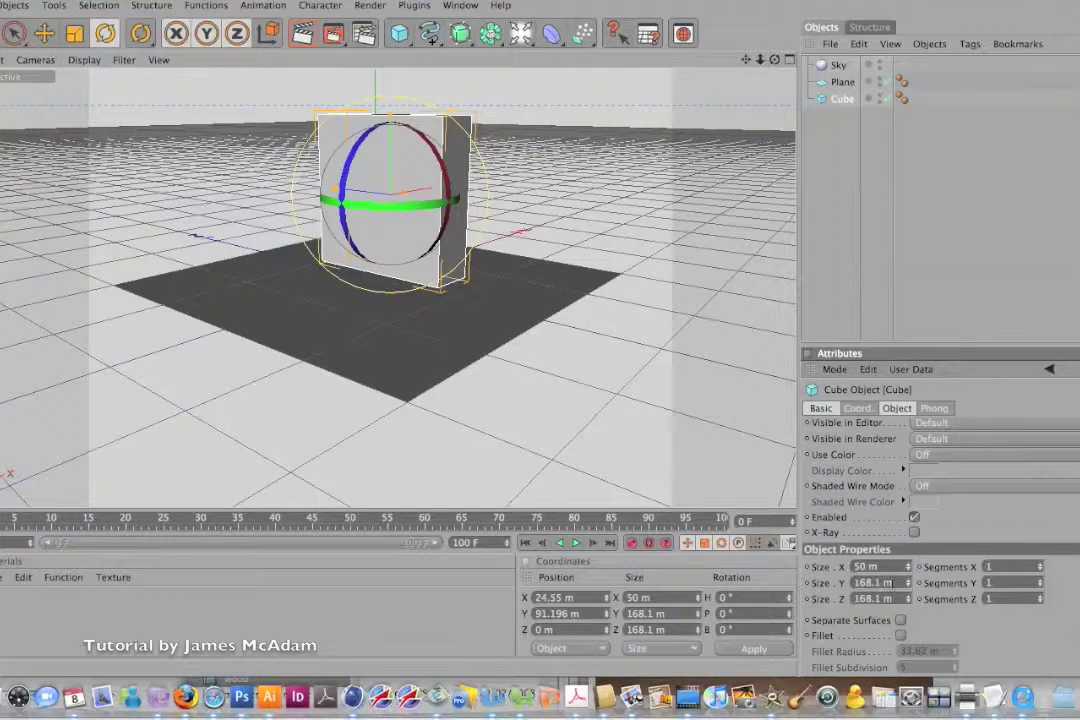
type("50")
key("Return")
left_click_drag(877, 598, 840, 598)
type("50")
key("Return")
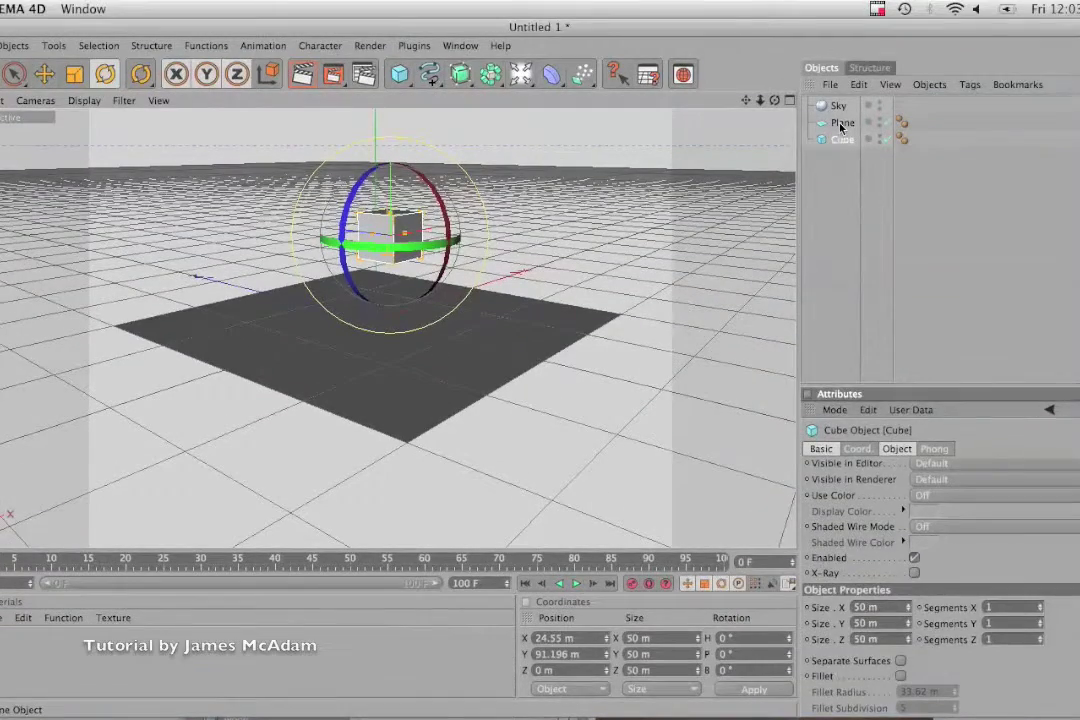
Enlarge the plane to a width of about 600 m and a height of about 448 m.
left_click(842, 123)
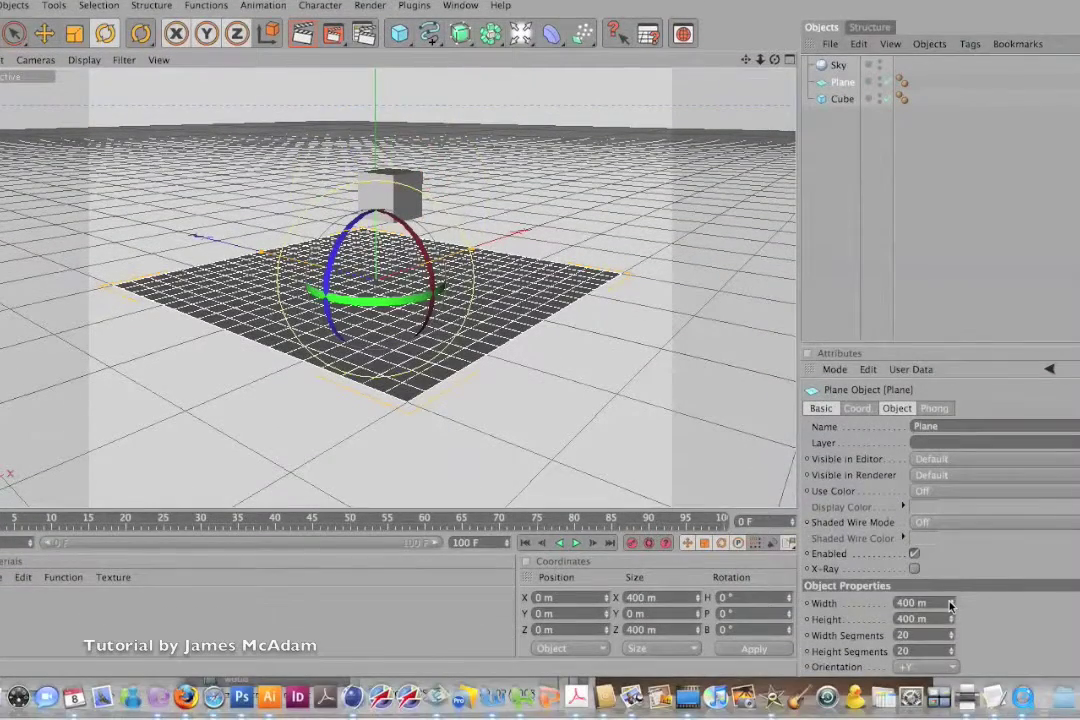
left_click_drag(953, 605, 952, 605)
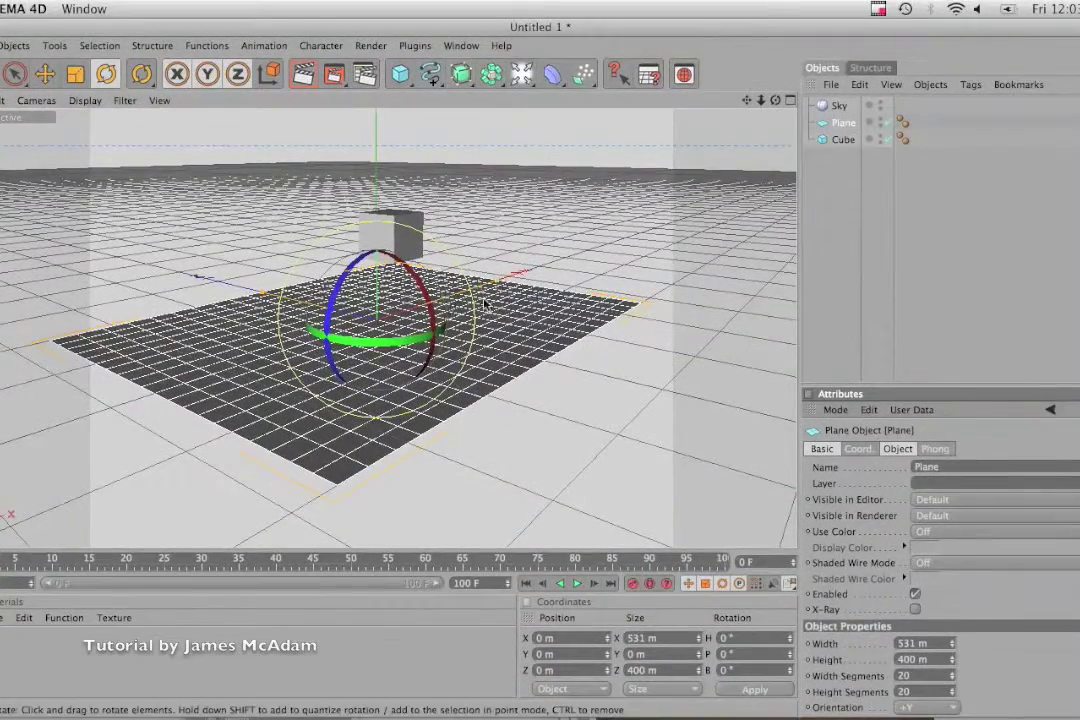
left_click_drag(498, 284, 533, 370)
key("super+z")
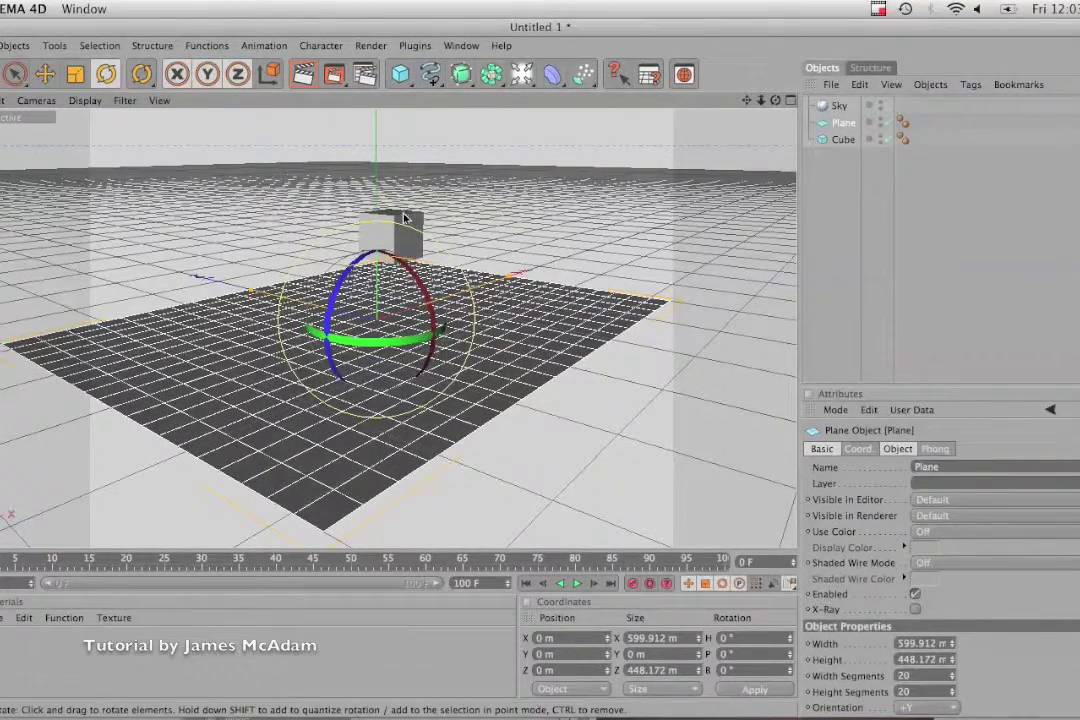
Stretch the cube into a wall shape, about 486 m along X and 184 m along Y.
left_click(405, 216)
left_click_drag(540, 372, 275, 270)
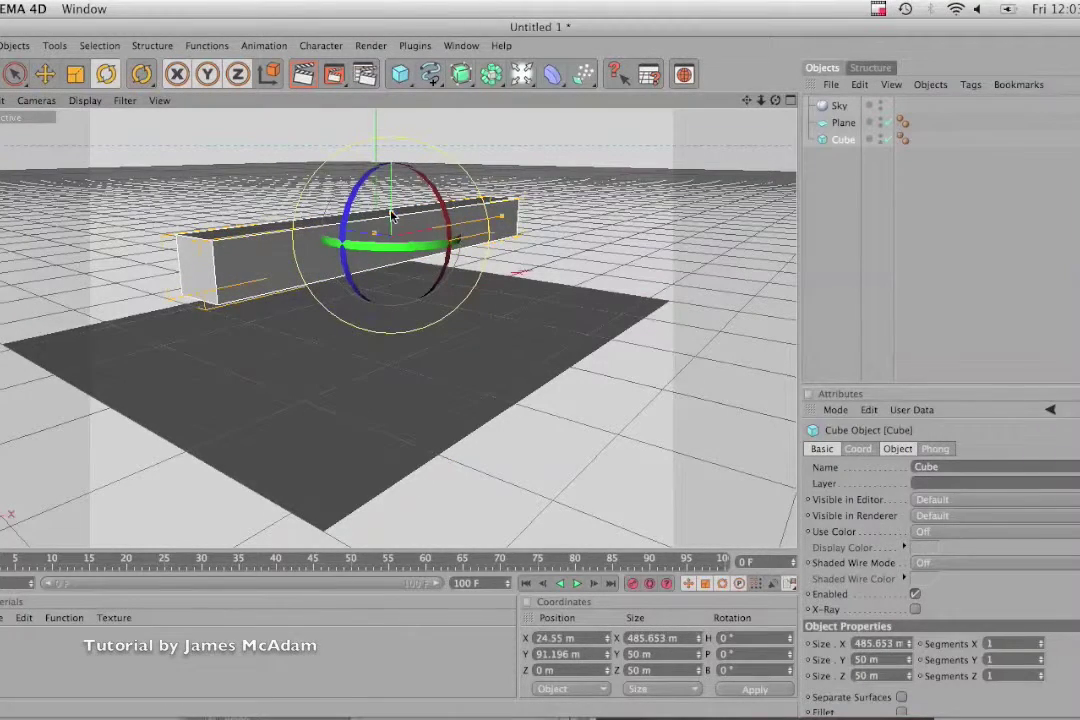
left_click_drag(540, 371, 541, 374)
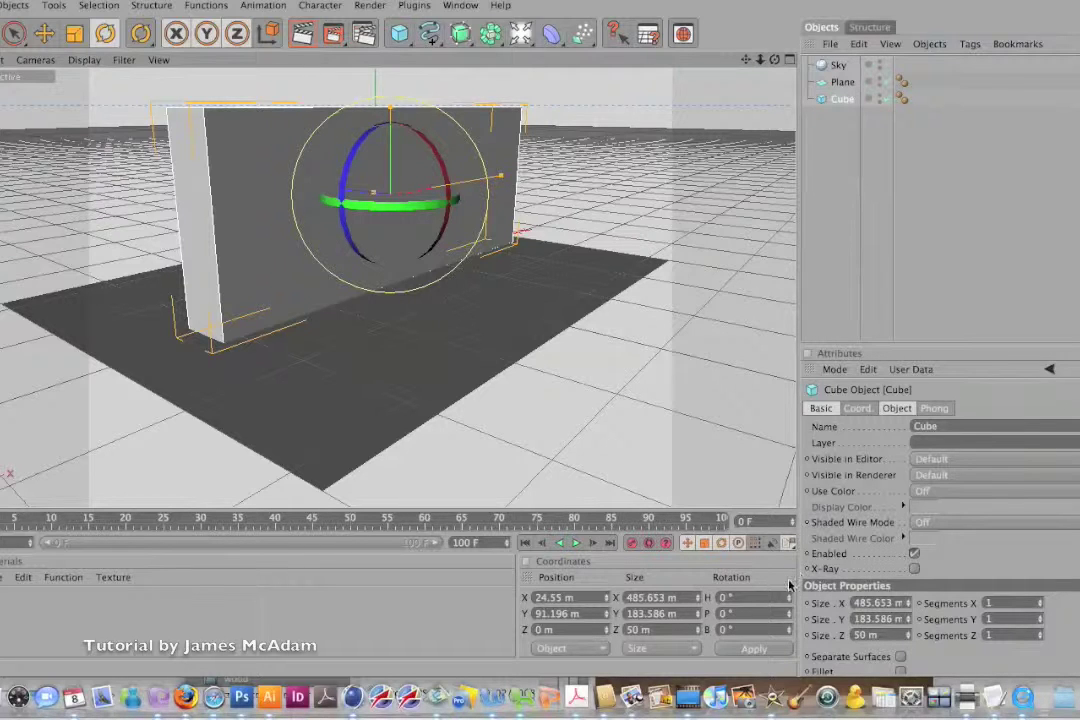
Apply a pitch rotation of -50° to the stretched cube, and undo that rotation.
left_click_drag(790, 614, 788, 626)
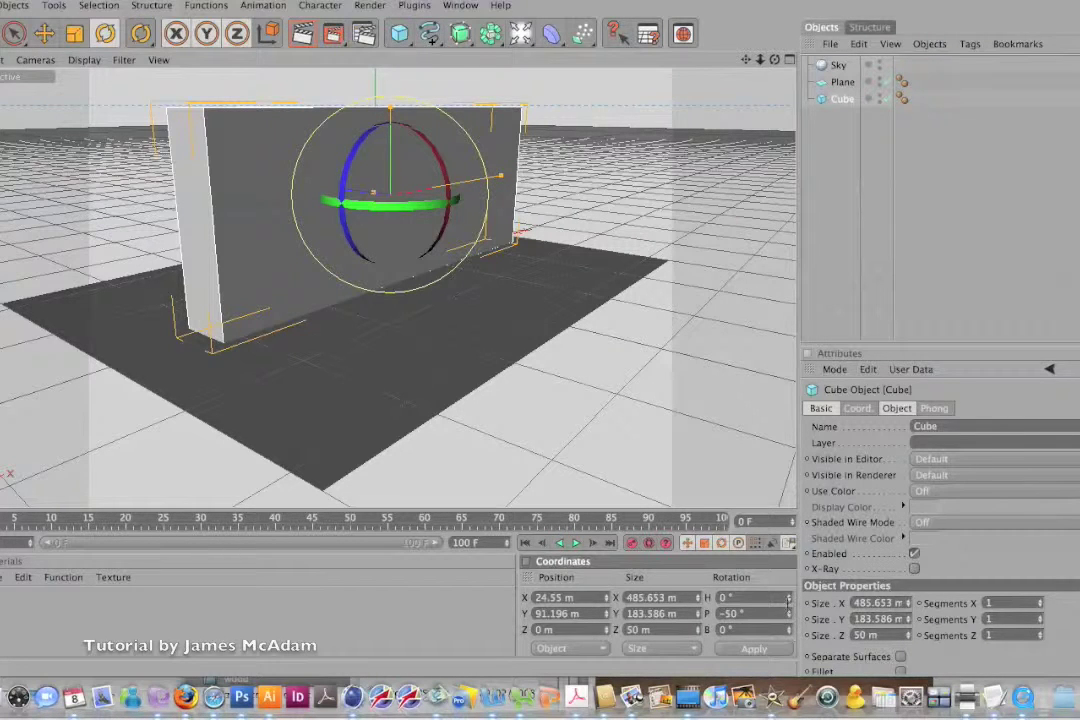
left_click(754, 650)
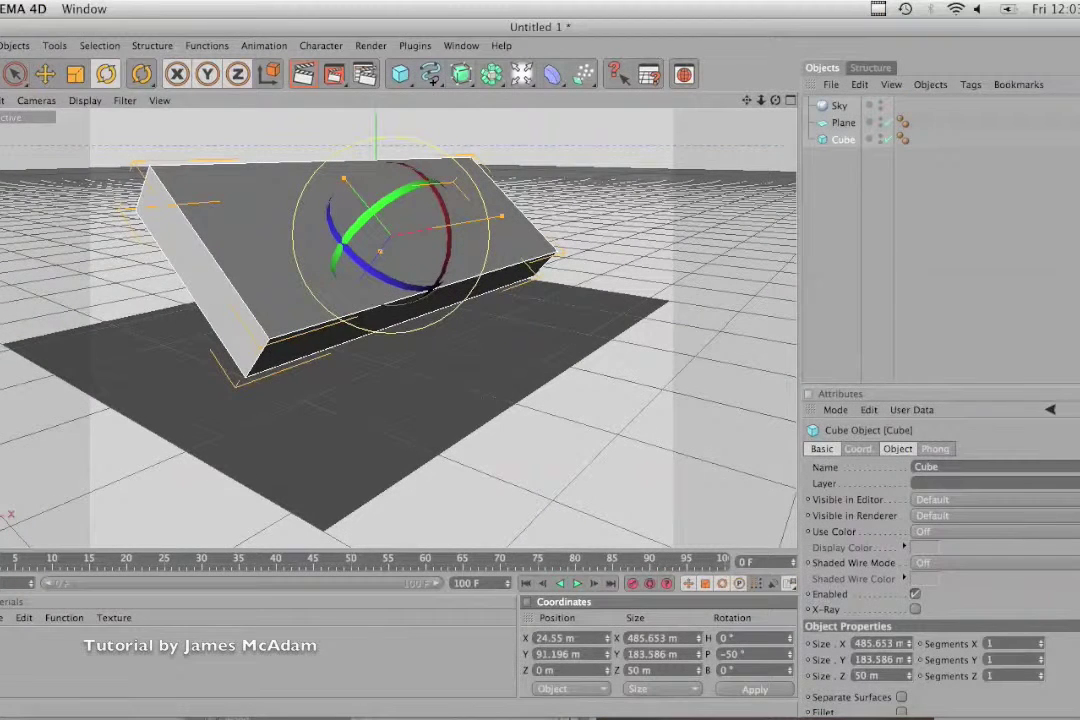
left_click(0, 45)
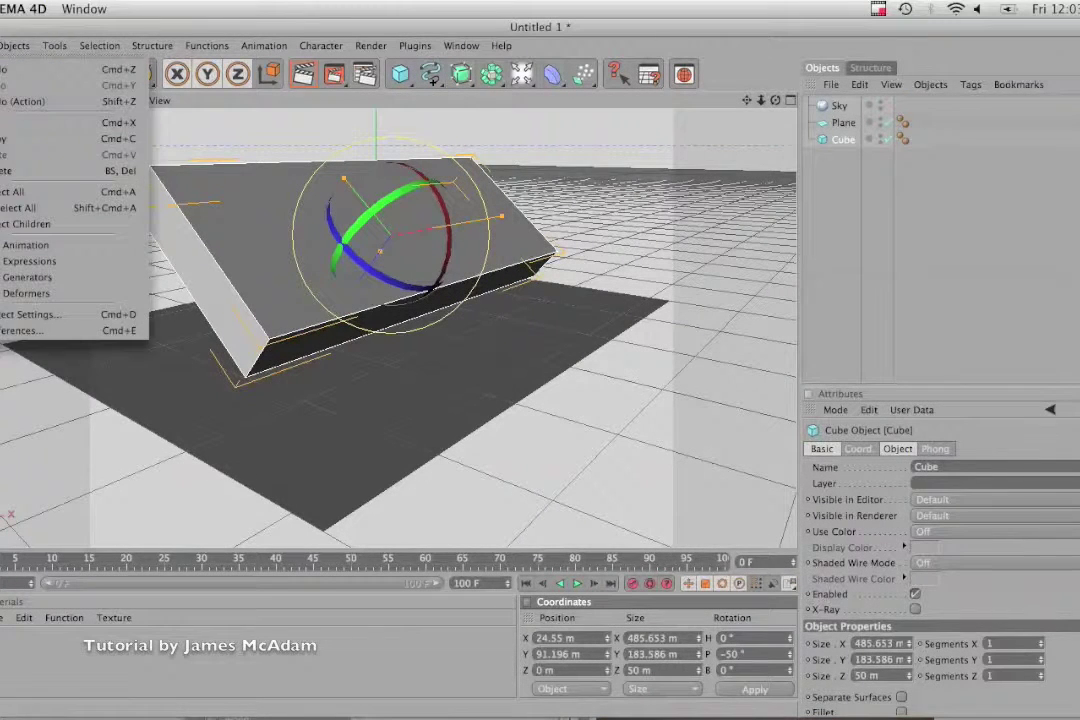
left_click(20, 75)
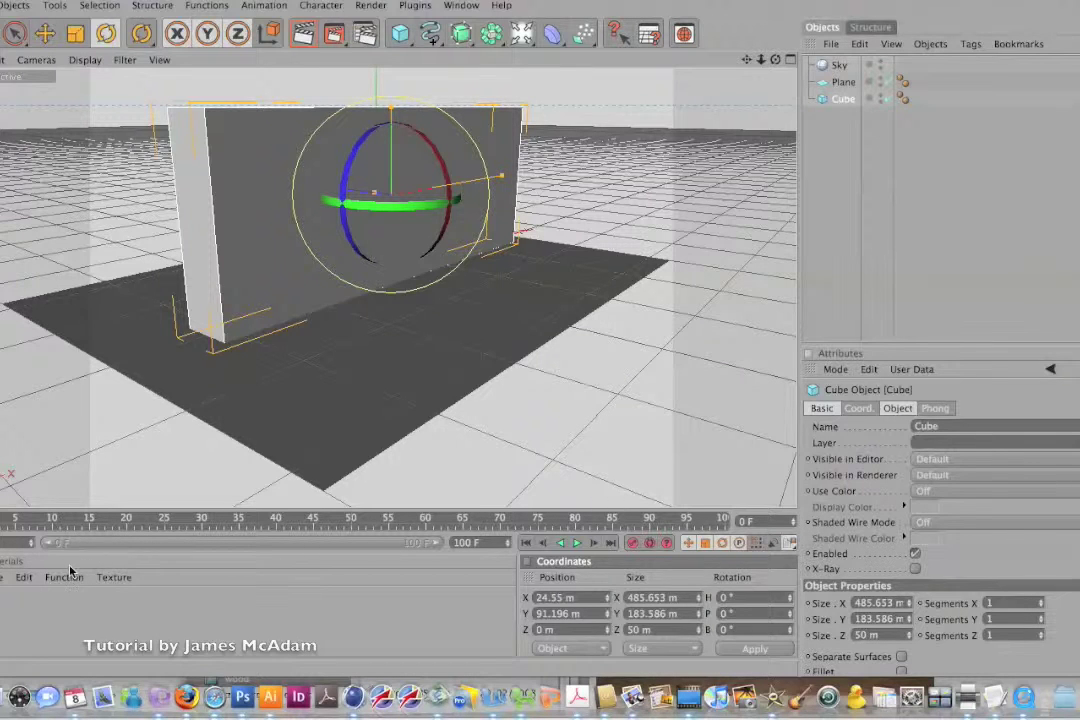
left_click(2, 577)
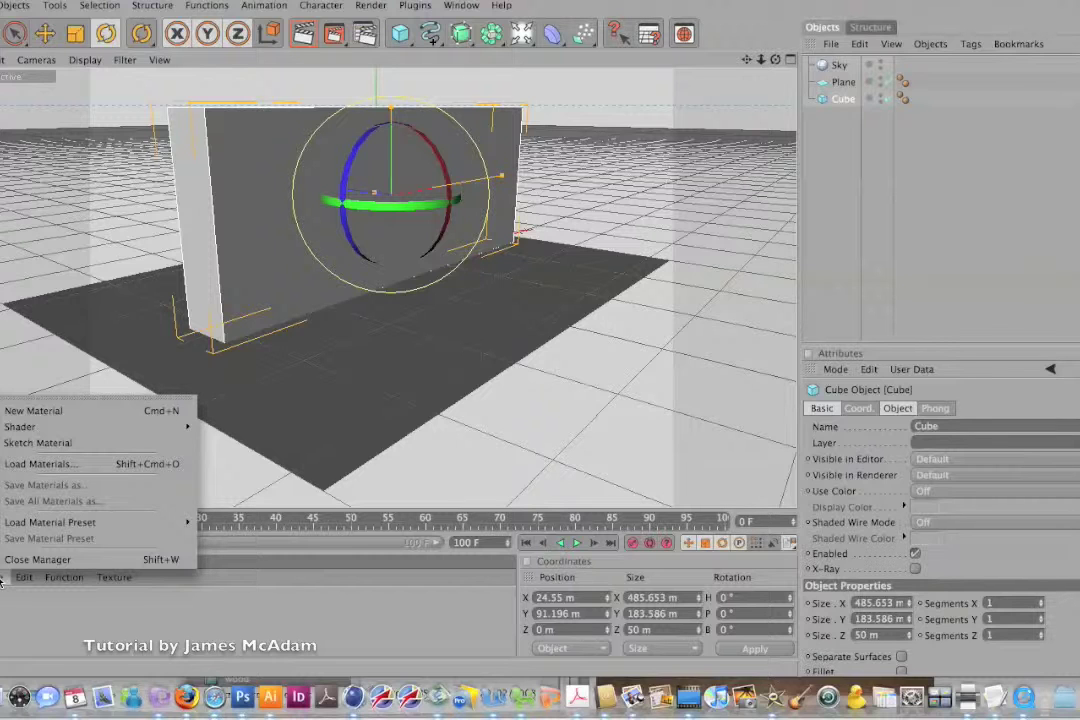
left_click(72, 532)
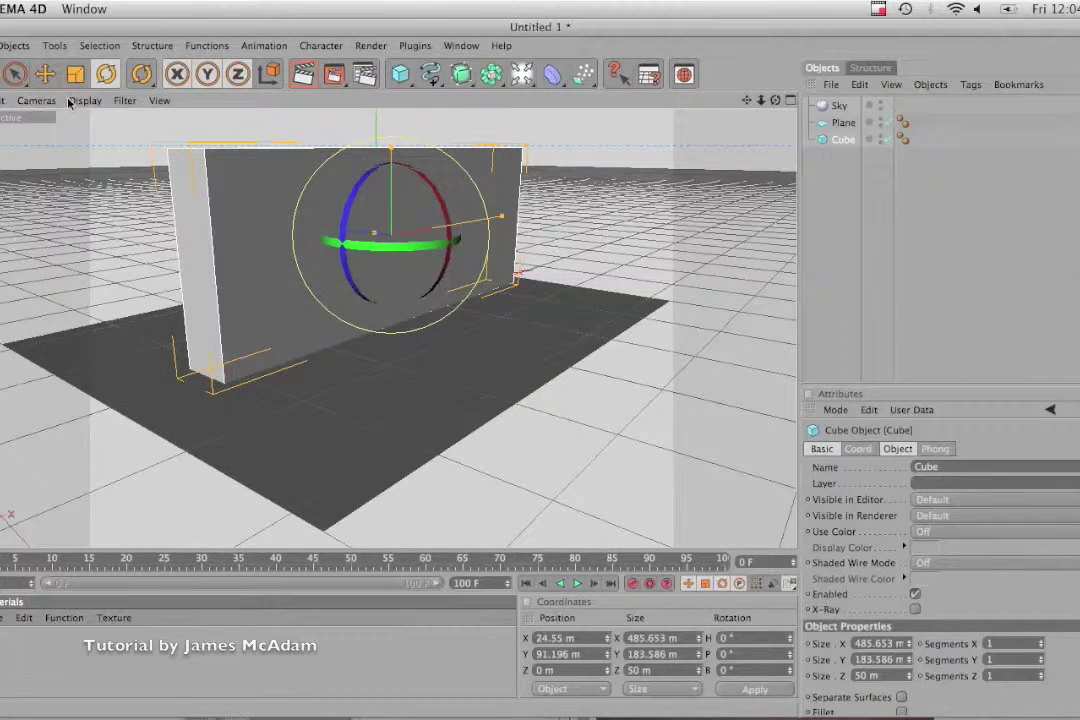
left_click(3, 101)
mouse_move(29, 99)
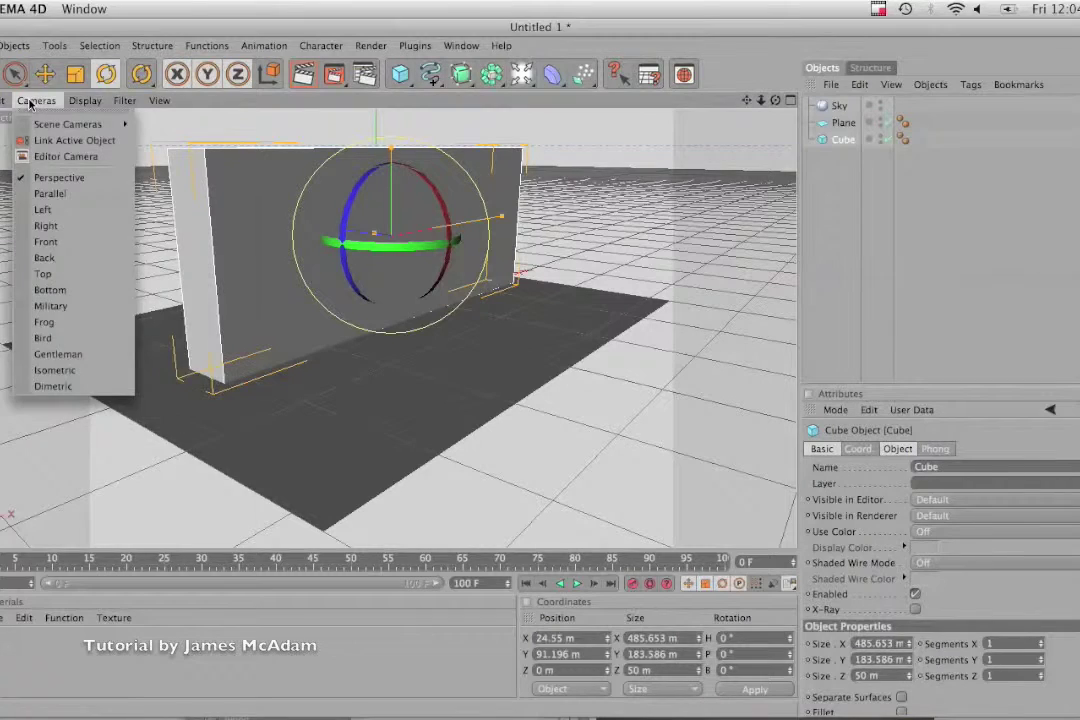
mouse_move(160, 103)
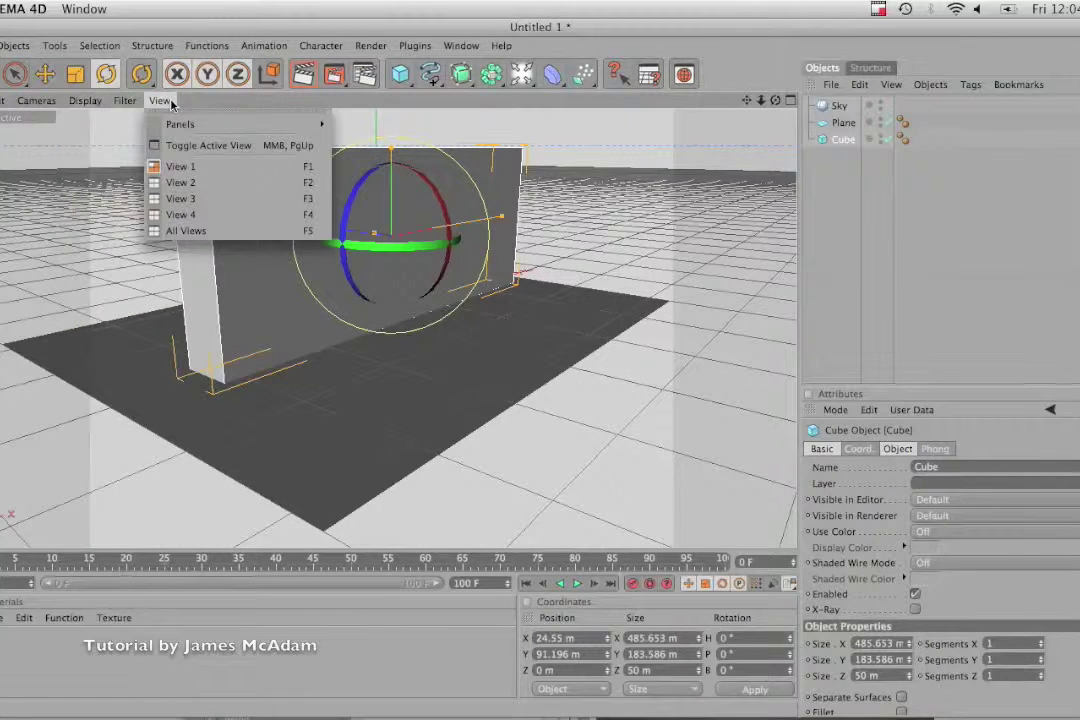
left_click(245, 107)
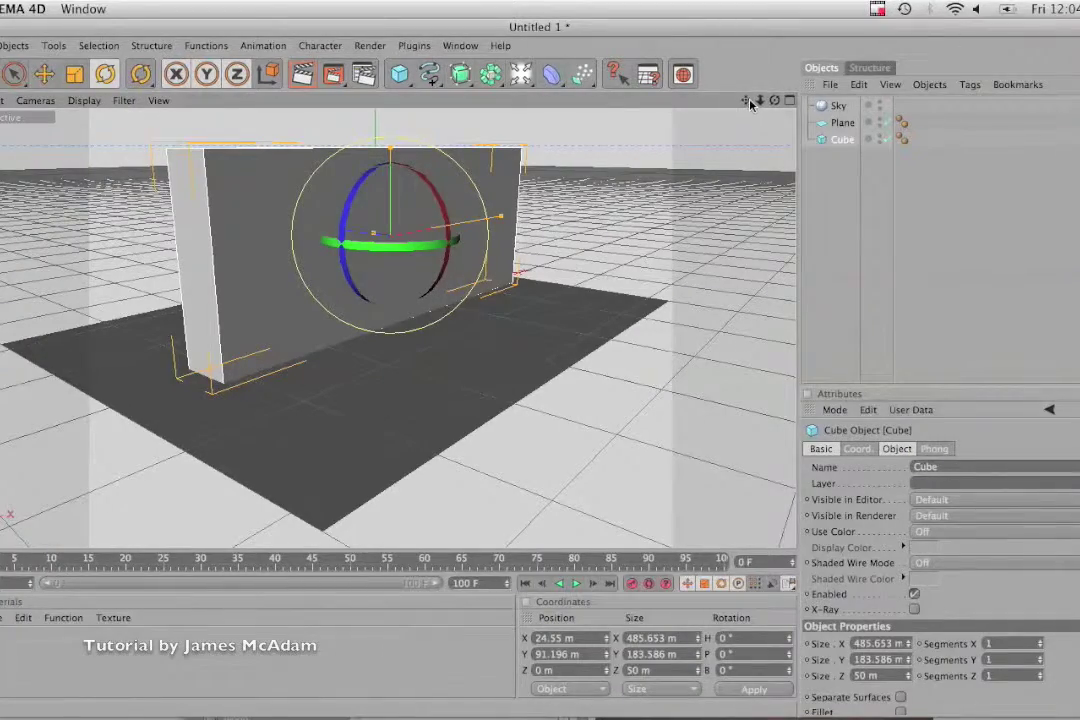
Pan and zoom out the perspective view, and orbit it to a lower angle around the wall-shaped cube.
left_click_drag(750, 103, 540, 373)
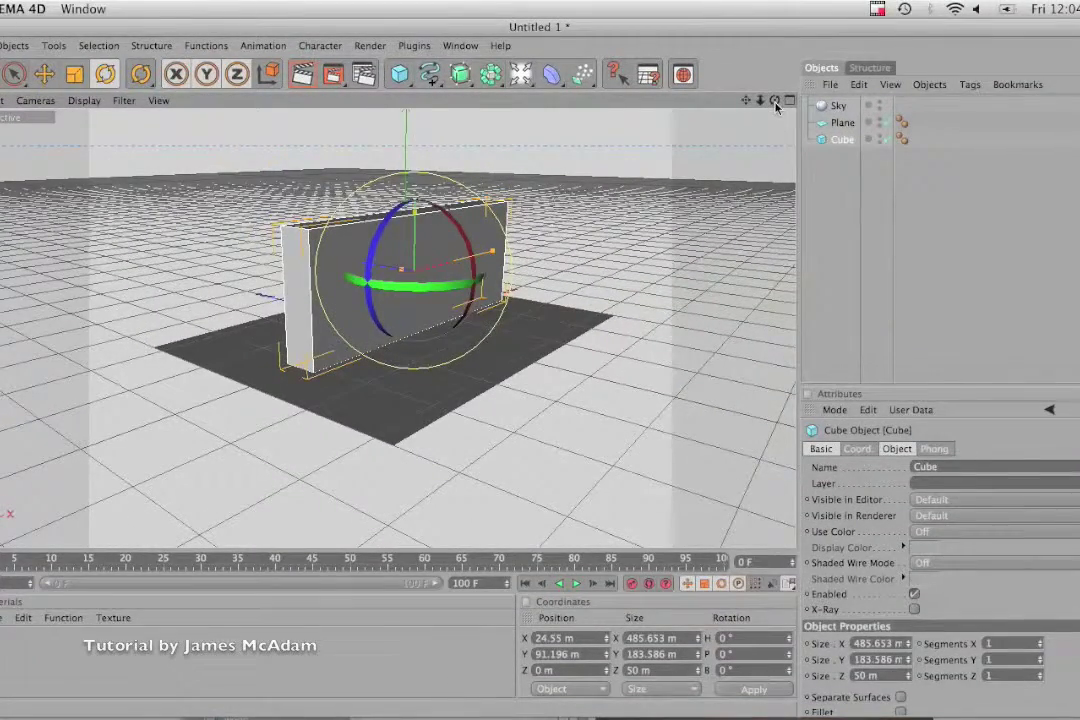
mouse_move(776, 104)
left_mouse_down()
mouse_move(545, 362)
mouse_move(540, 388)
mouse_move(548, 363)
mouse_move(516, 381)
mouse_move(542, 340)
mouse_move(537, 366)
mouse_move(555, 366)
mouse_move(542, 369)
mouse_move(532, 347)
mouse_move(540, 374)
mouse_move(790, 98)
left_mouse_up()
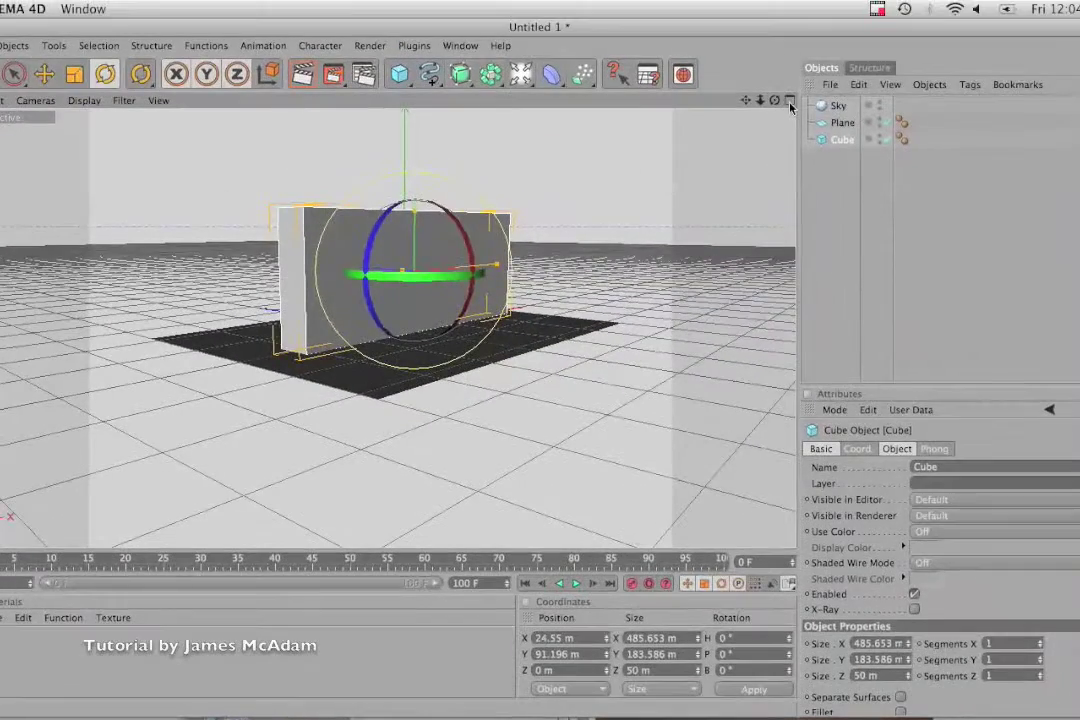
Show all four views, maximize the perspective view and the top view in turn, and return to the four-view layout.
left_click(789, 101)
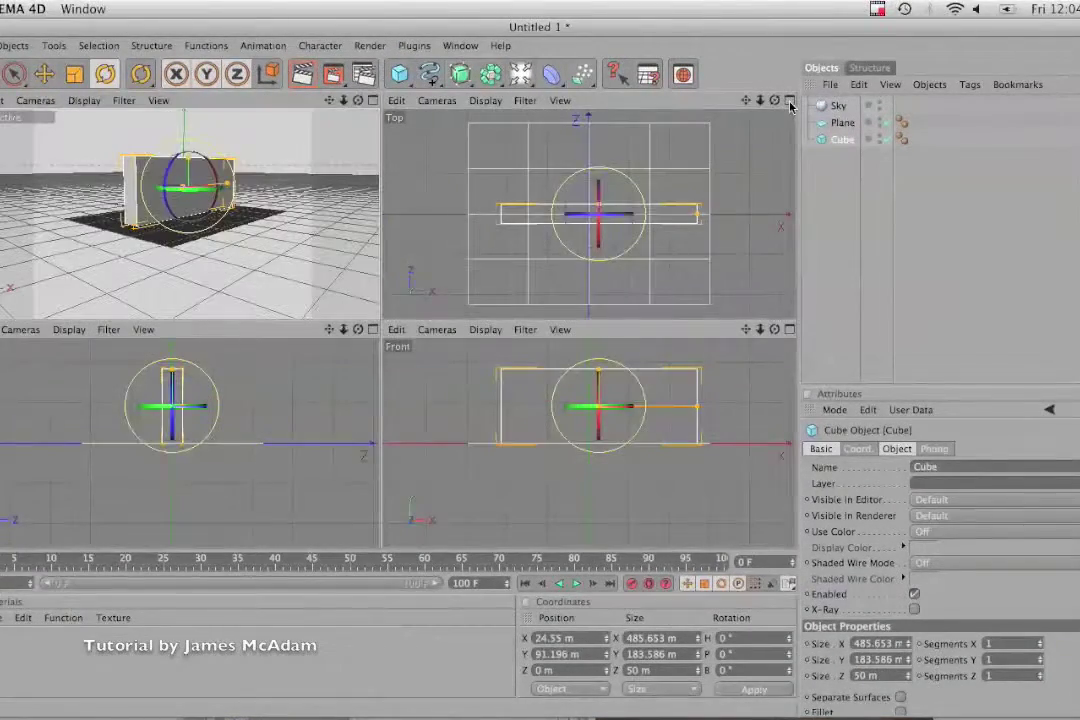
left_click(374, 103)
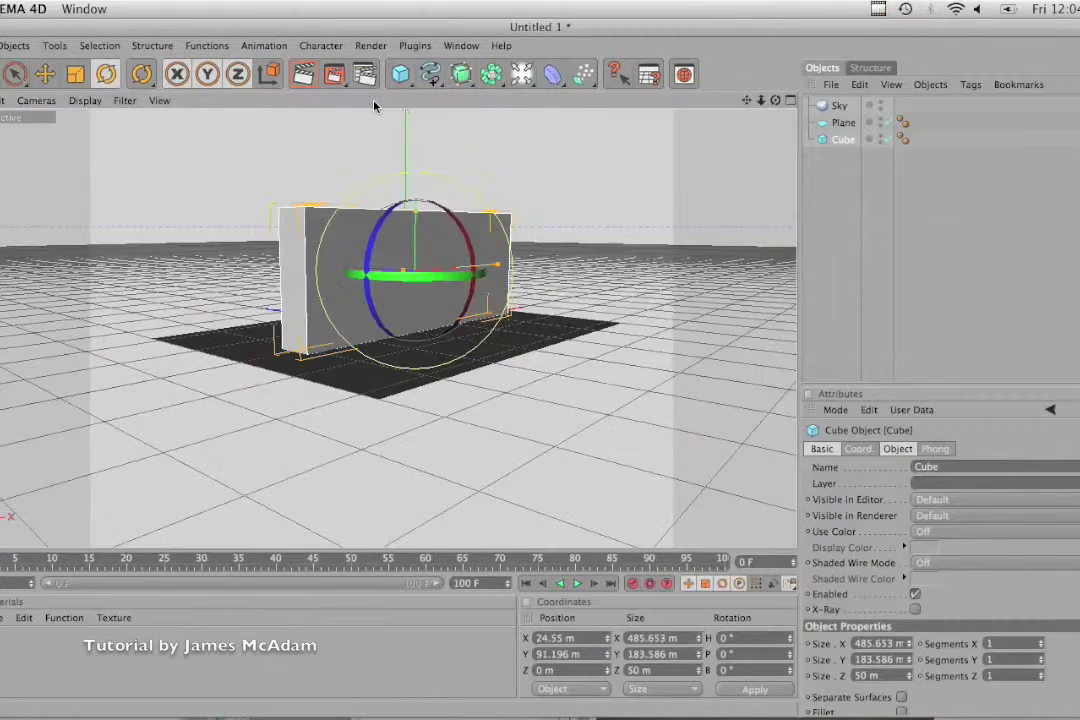
left_click(789, 101)
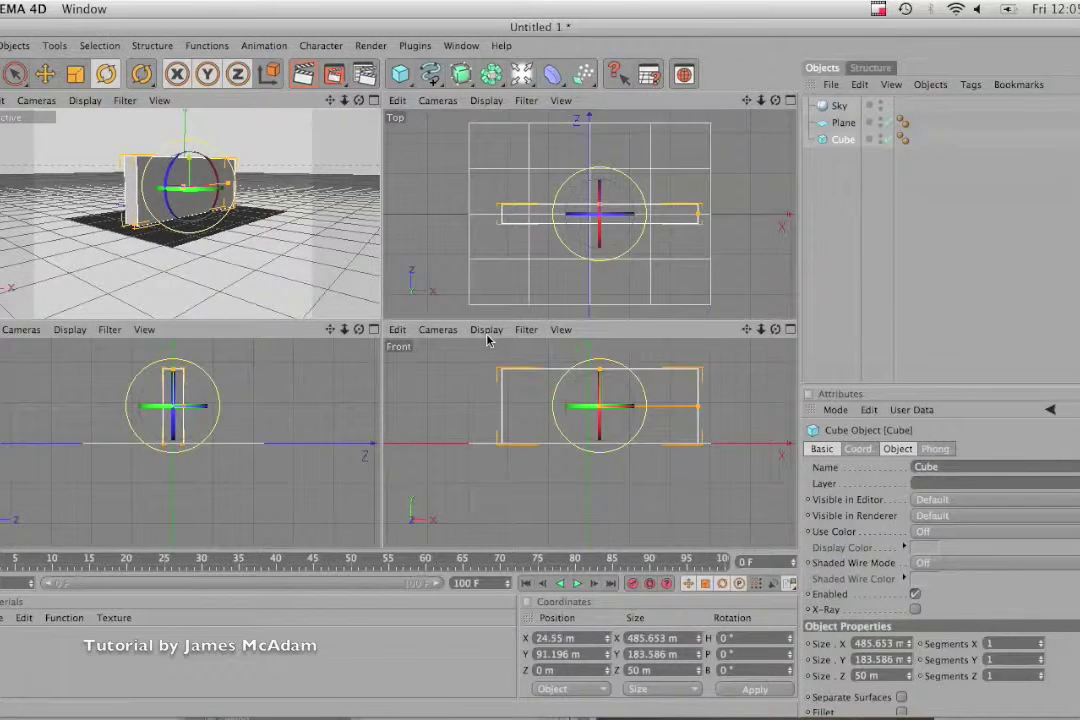
left_click(789, 101)
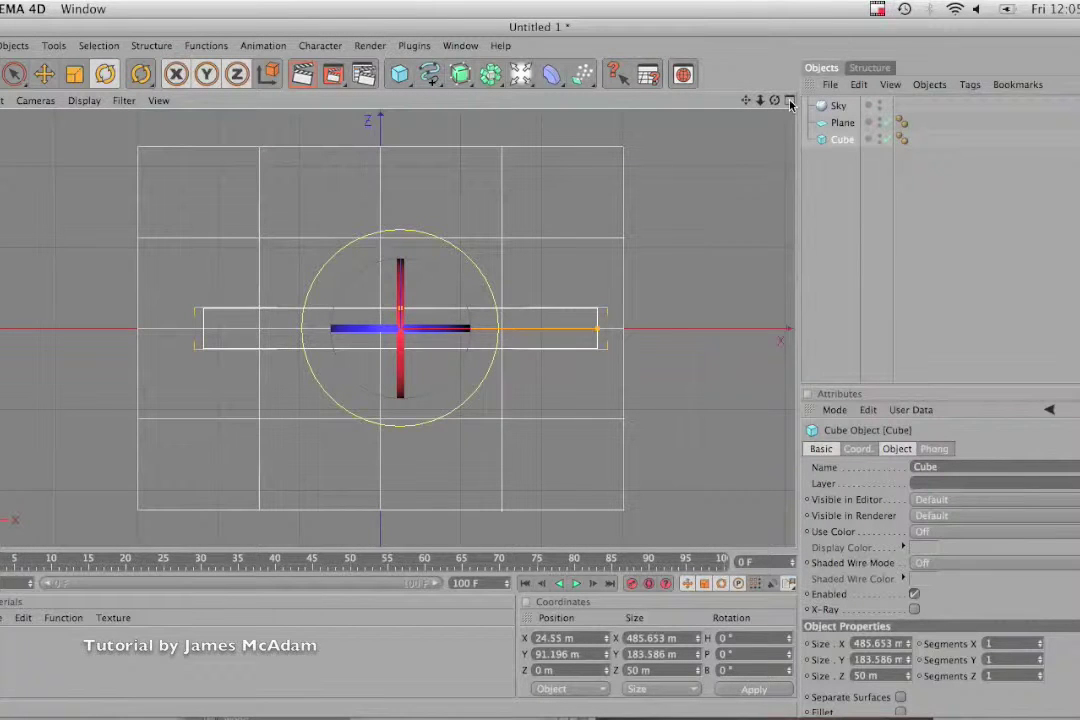
left_click(789, 101)
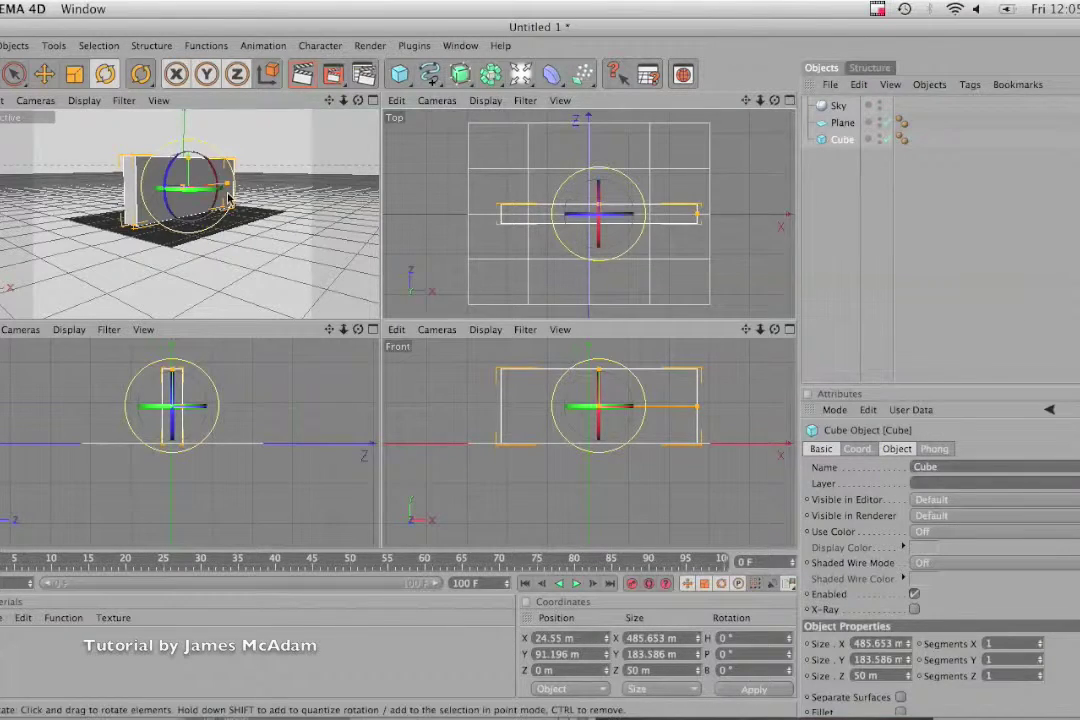
Zoom the perspective view in close on the wall, and reframe it on the whole scene with Frame Scene.
mouse_move(344, 100)
left_mouse_down()
mouse_move(460, 323)
mouse_move(324, 274)
mouse_move(346, 104)
left_mouse_up()
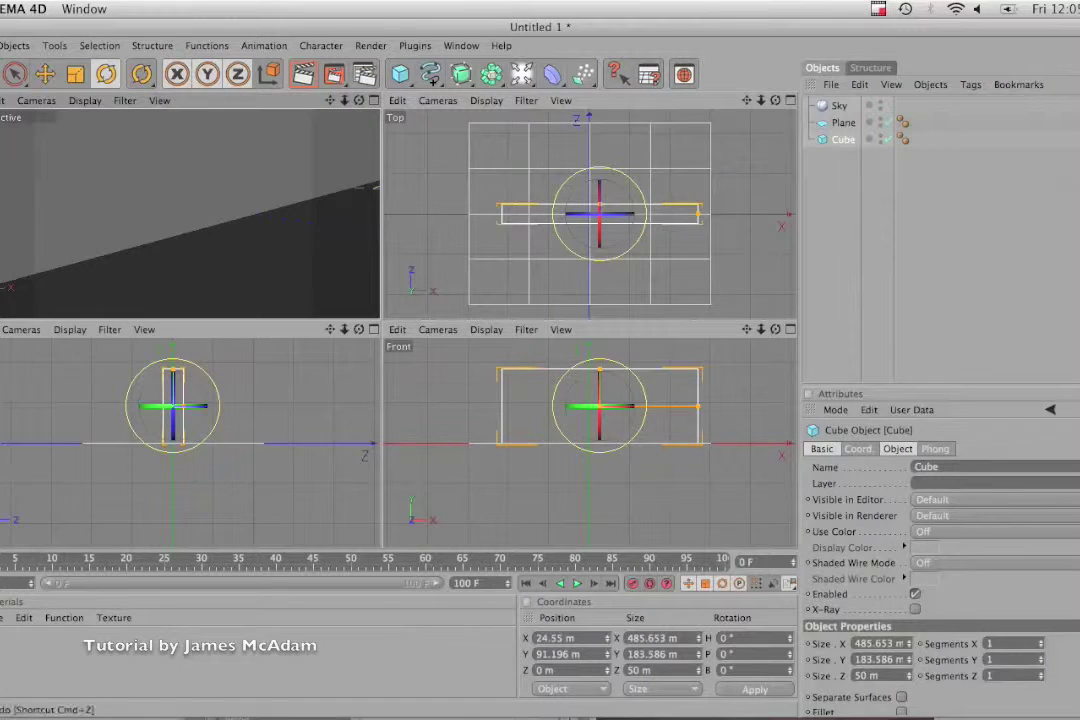
left_click(4, 101)
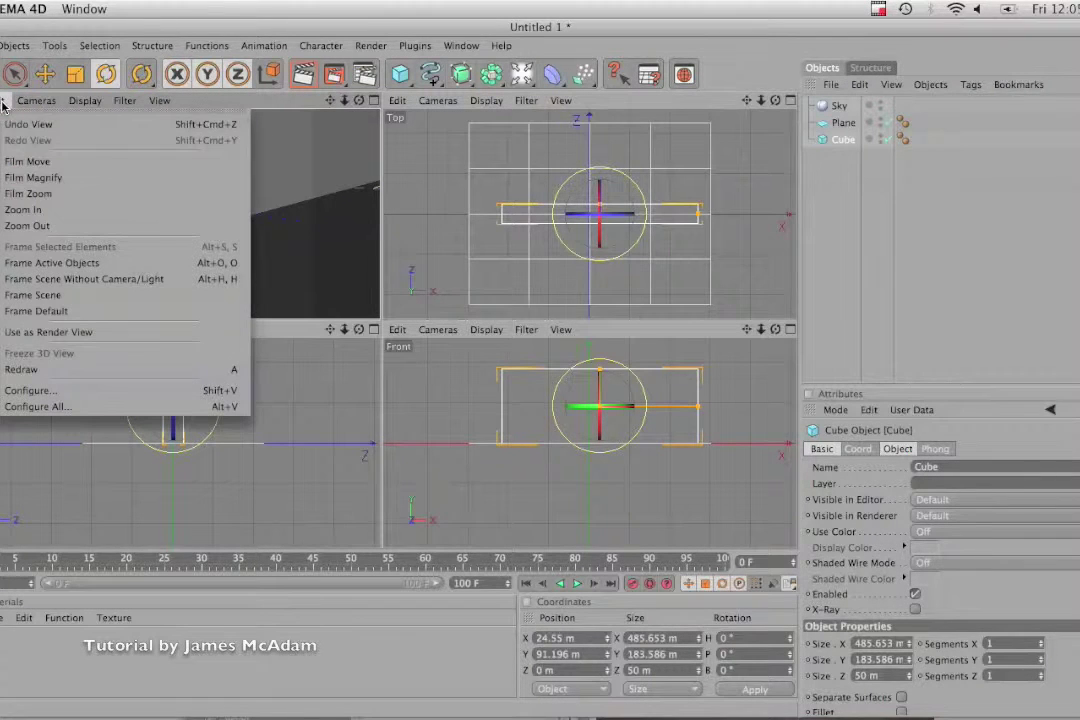
left_click(100, 296)
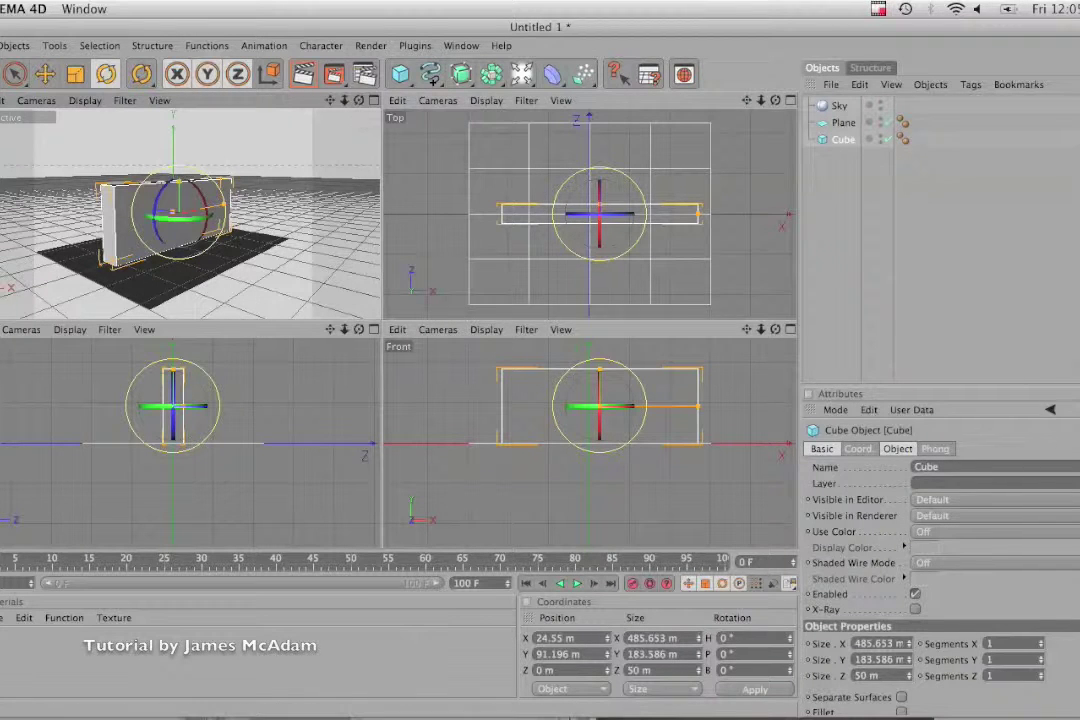
Save the scene to the Desktop under the file name Tutorial.
left_click(2, 45)
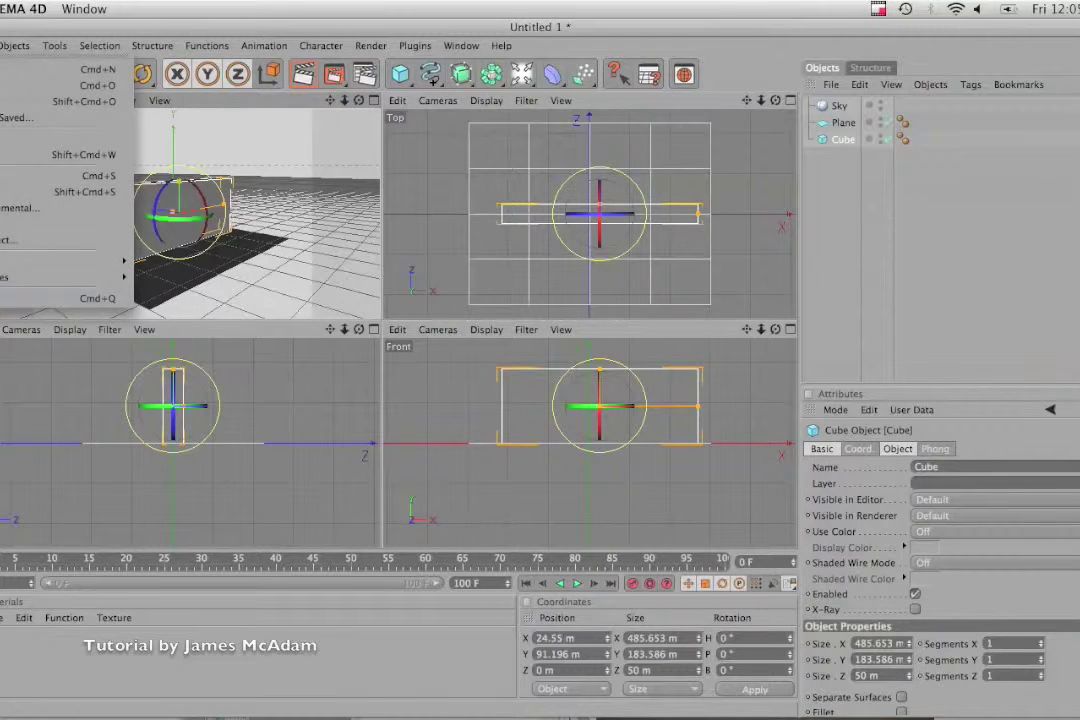
left_click(4, 176)
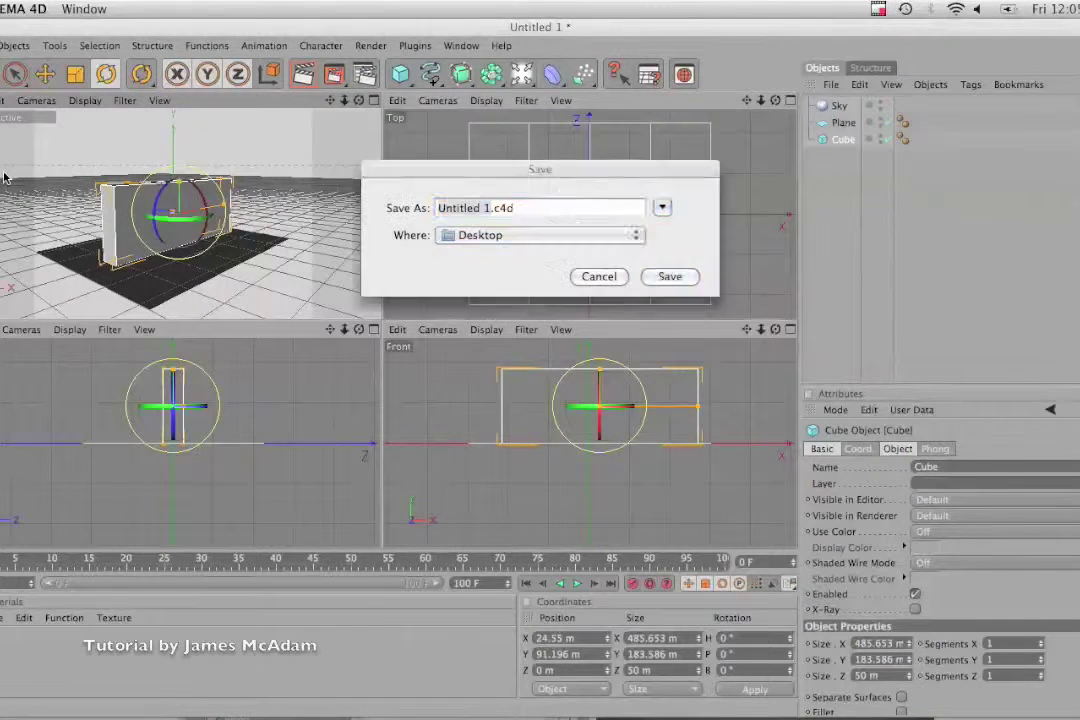
type("Tutorial")
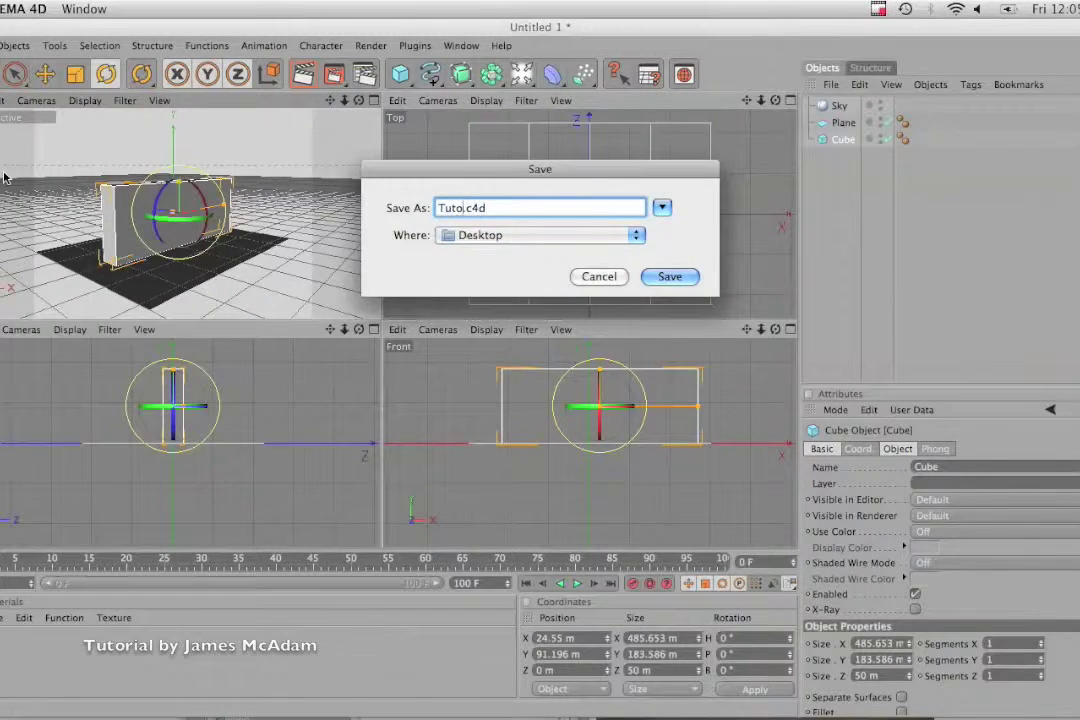